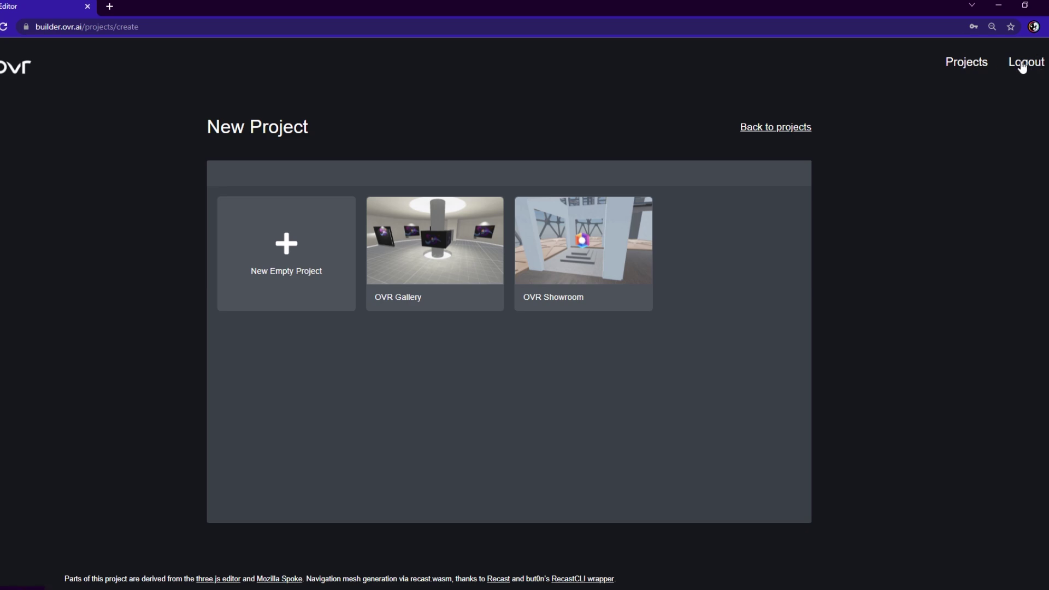
- Go back to the projects list with Nemo, Raptor and Tutorial1, then start a new project
left_click(778, 129)
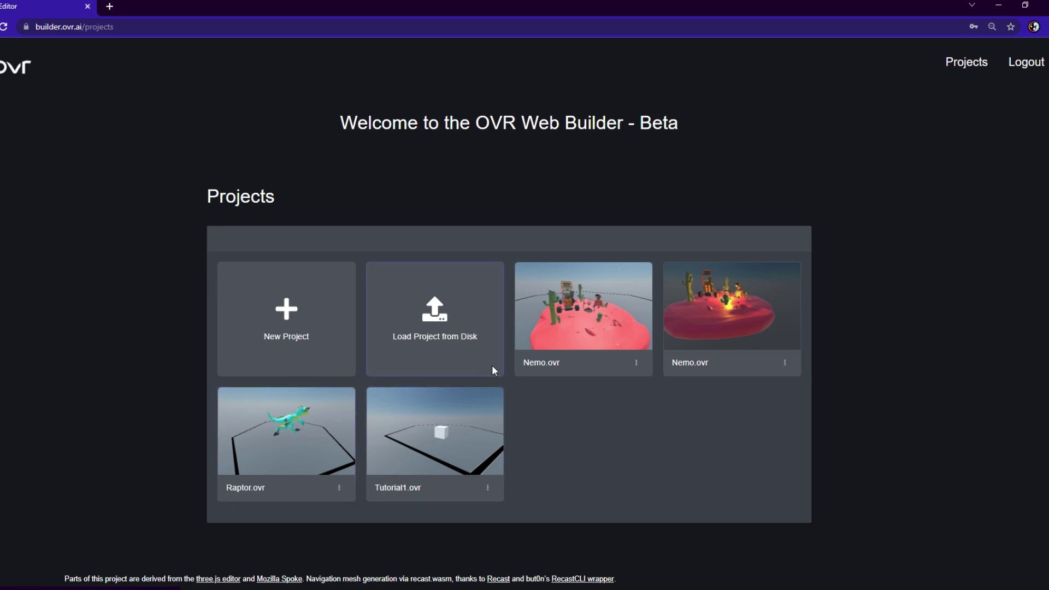
left_click(293, 317)
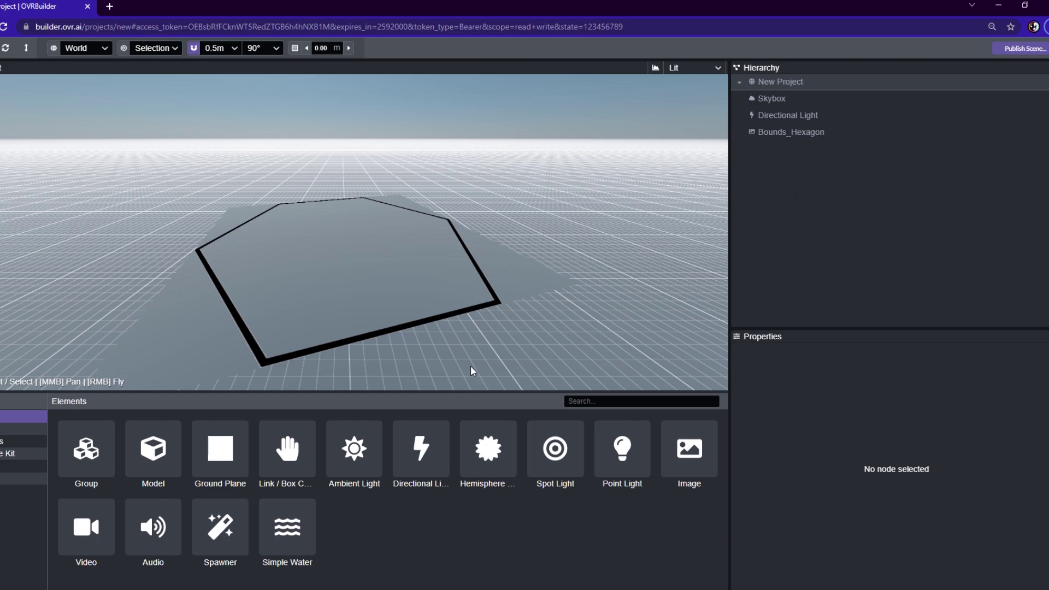
- Select the Bounds_Hexagon plane and orbit the view to look at it from above
left_click(425, 286)
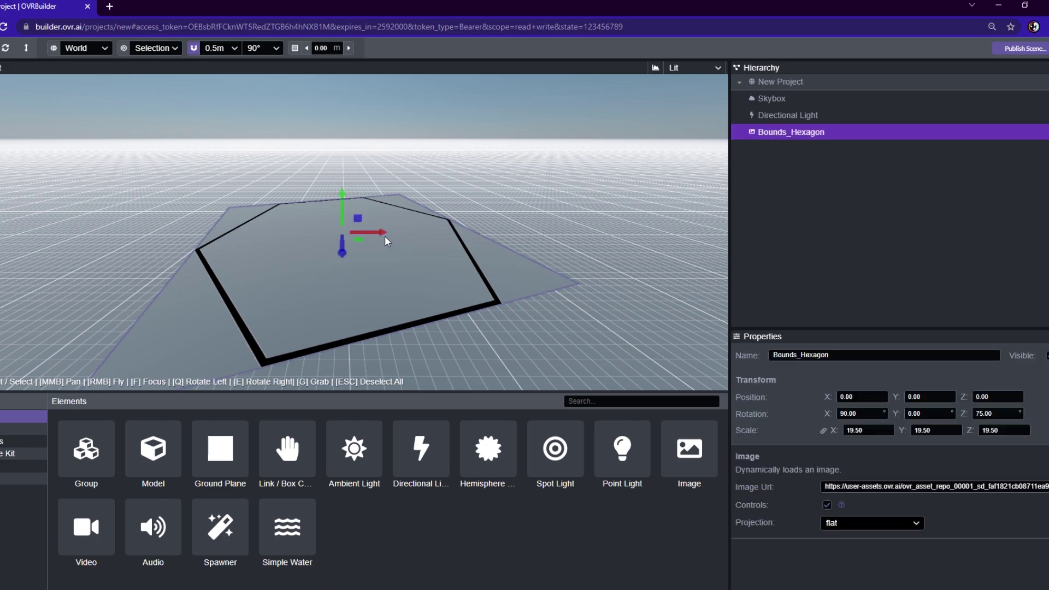
left_click_drag(383, 230, 342, 227)
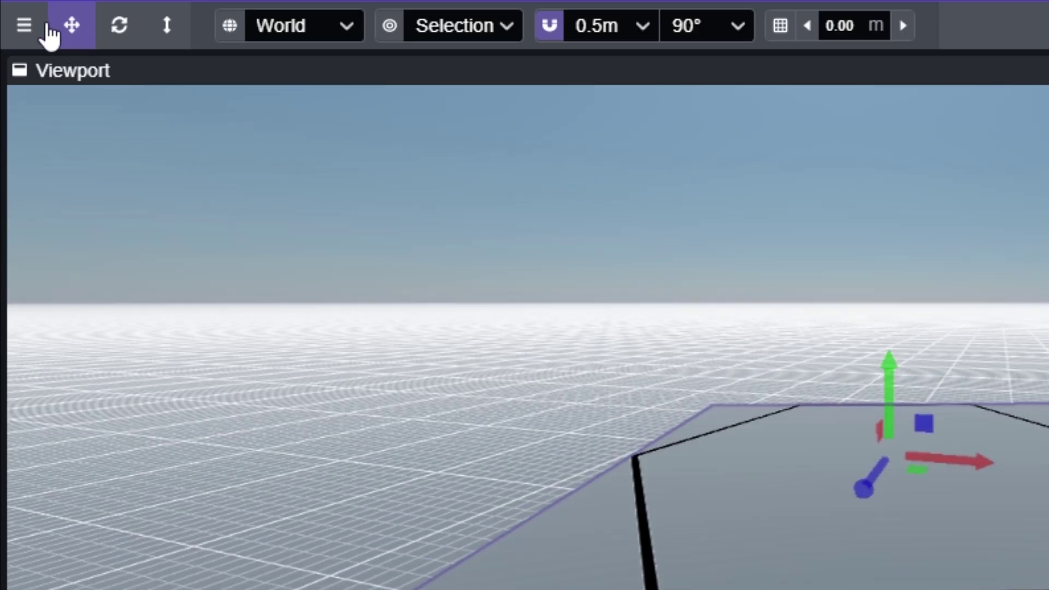
left_click(40, 26)
mouse_move(63, 154)
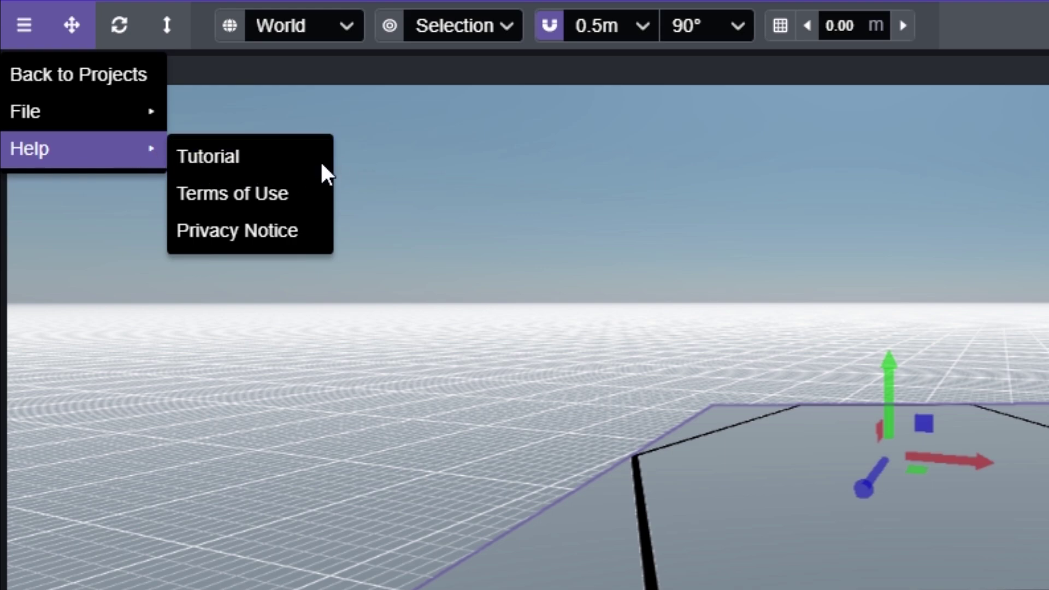
mouse_move(164, 161)
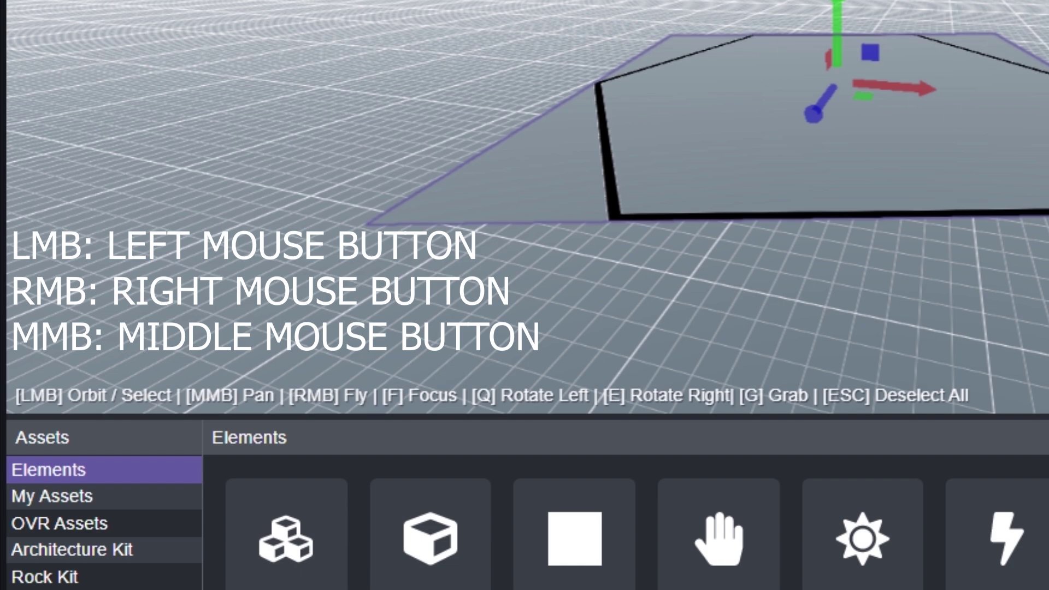
key("Escape")
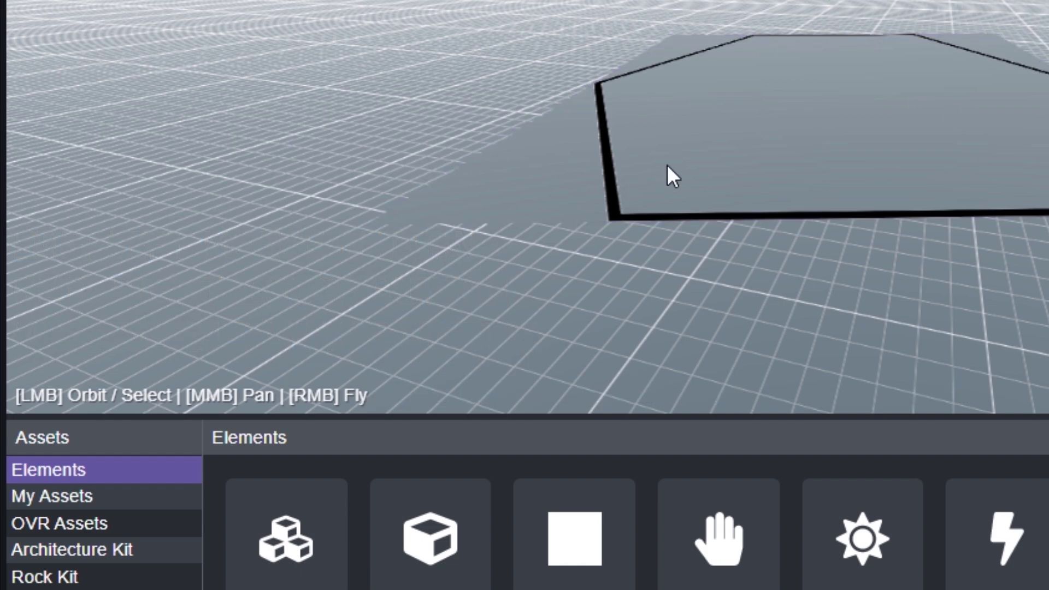
left_click(753, 134)
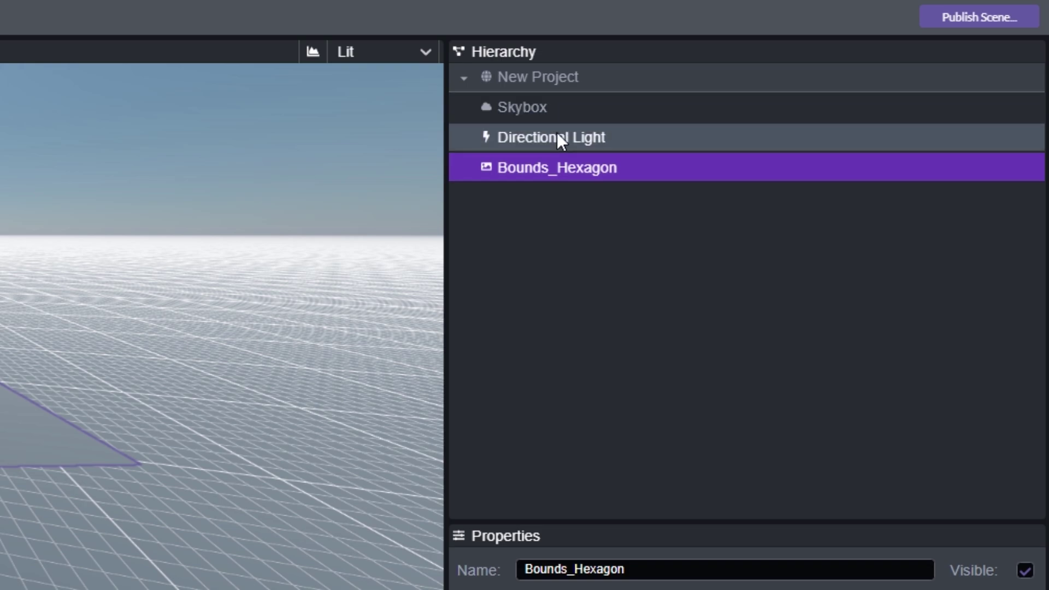
left_click(556, 134)
left_click(556, 113)
left_click(540, 174)
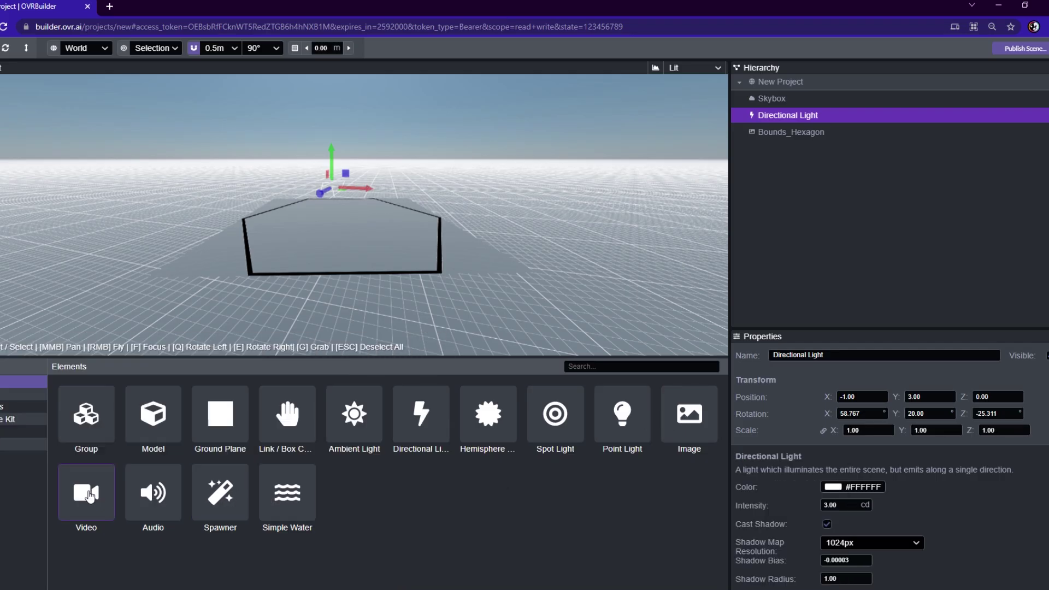
left_click(243, 423)
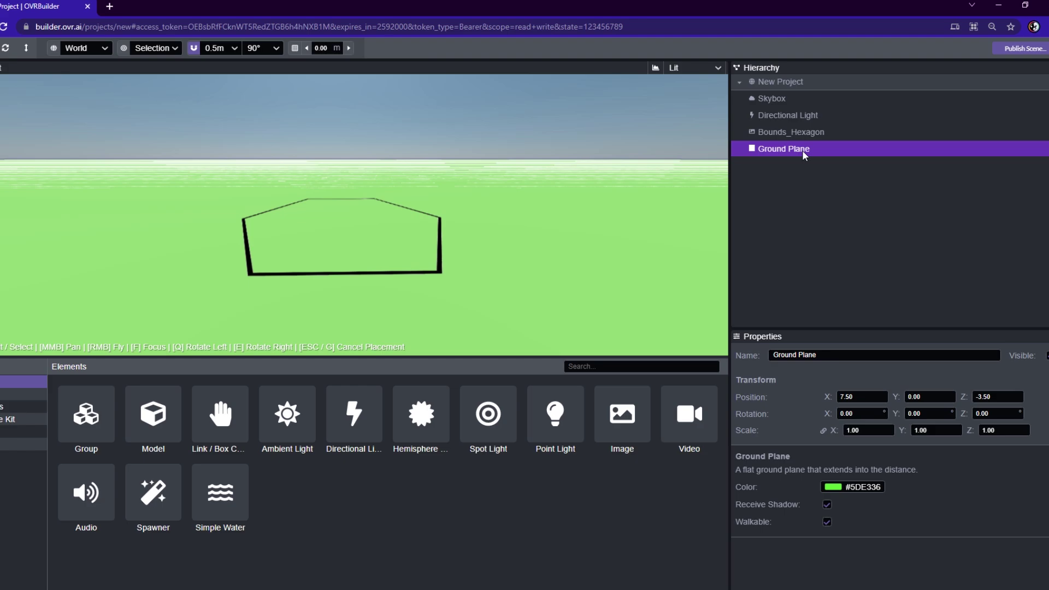
key("Escape")
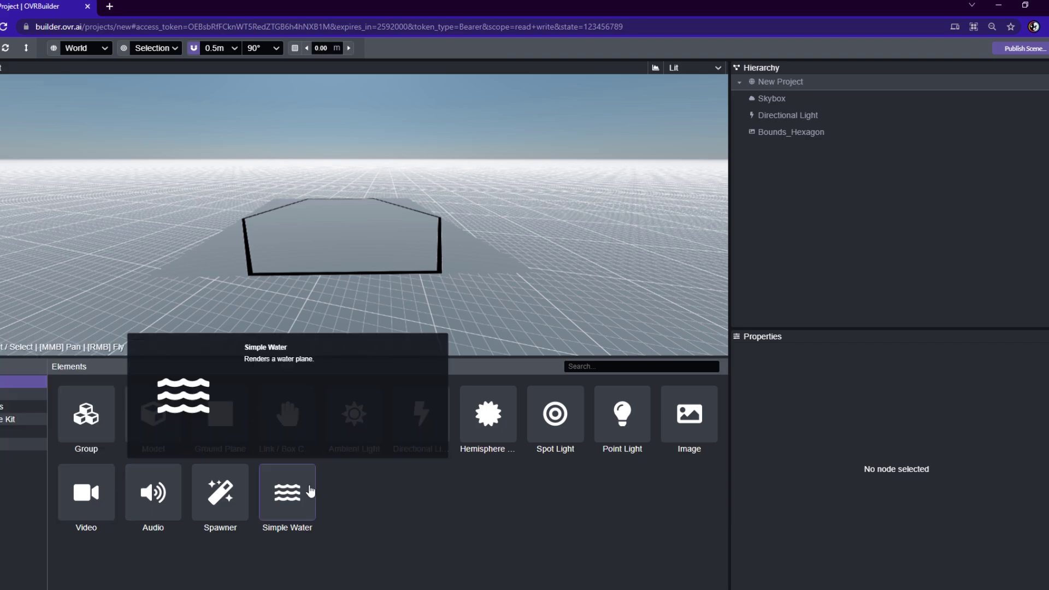
- Drop a Simple Water plane inside the hexagon bounds and reselect it in the Hierarchy
left_click_drag(310, 490, 349, 227)
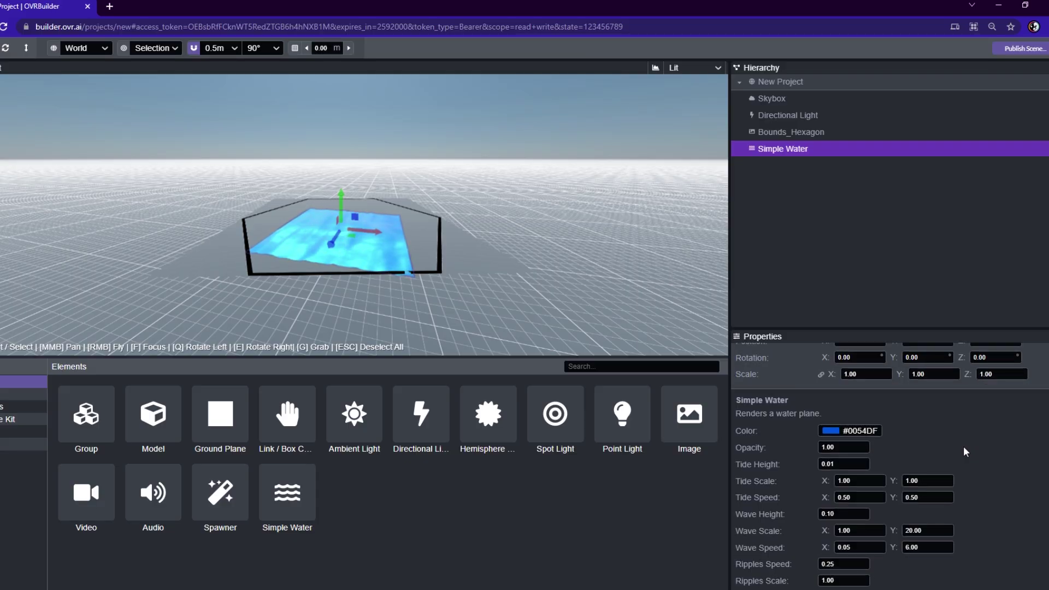
scroll(935, 447, "up", 2)
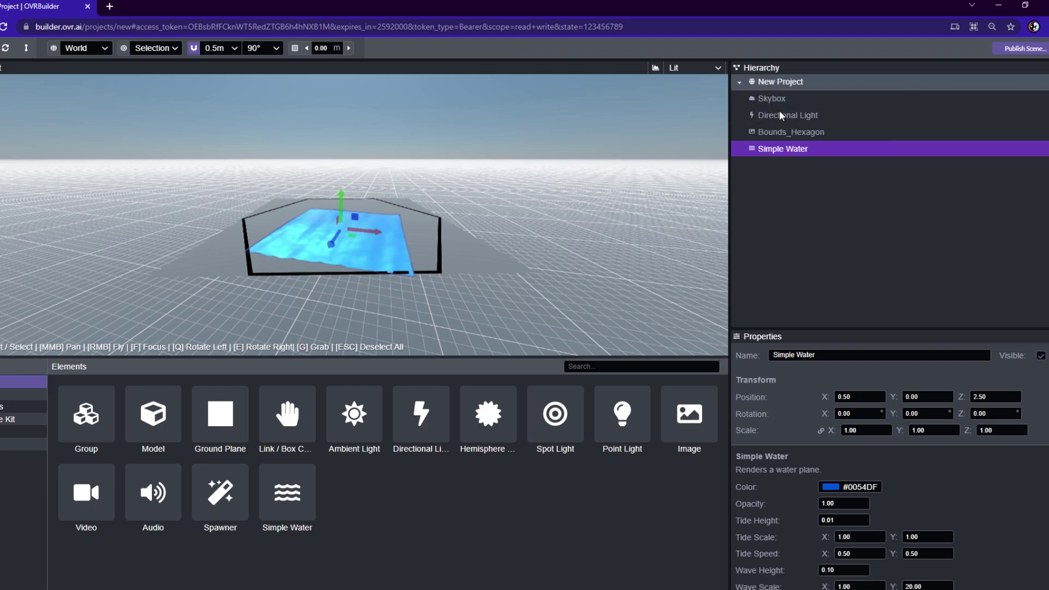
left_click(786, 132)
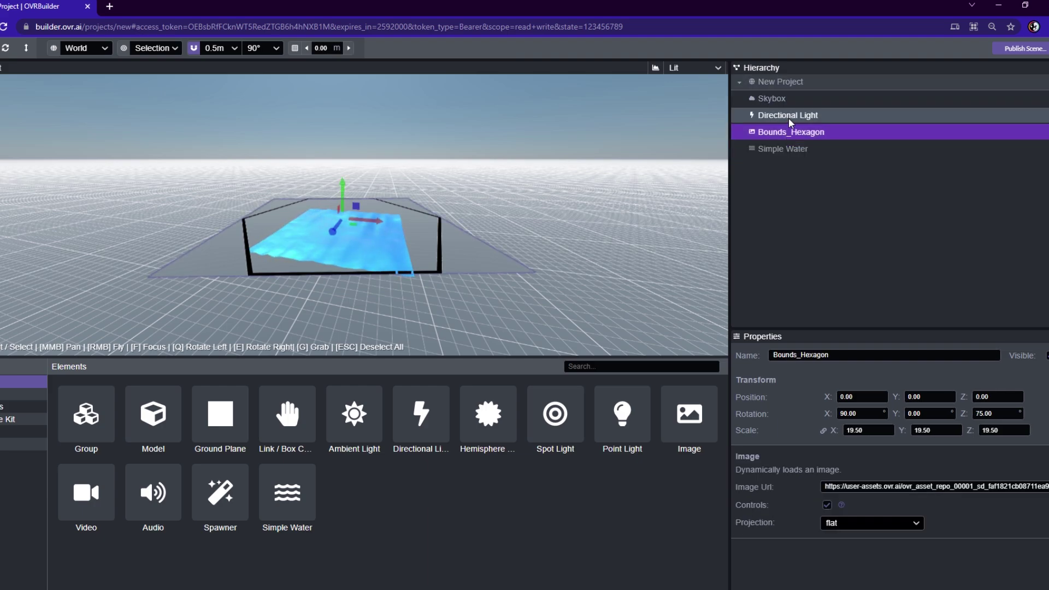
left_click(788, 116)
left_click(784, 149)
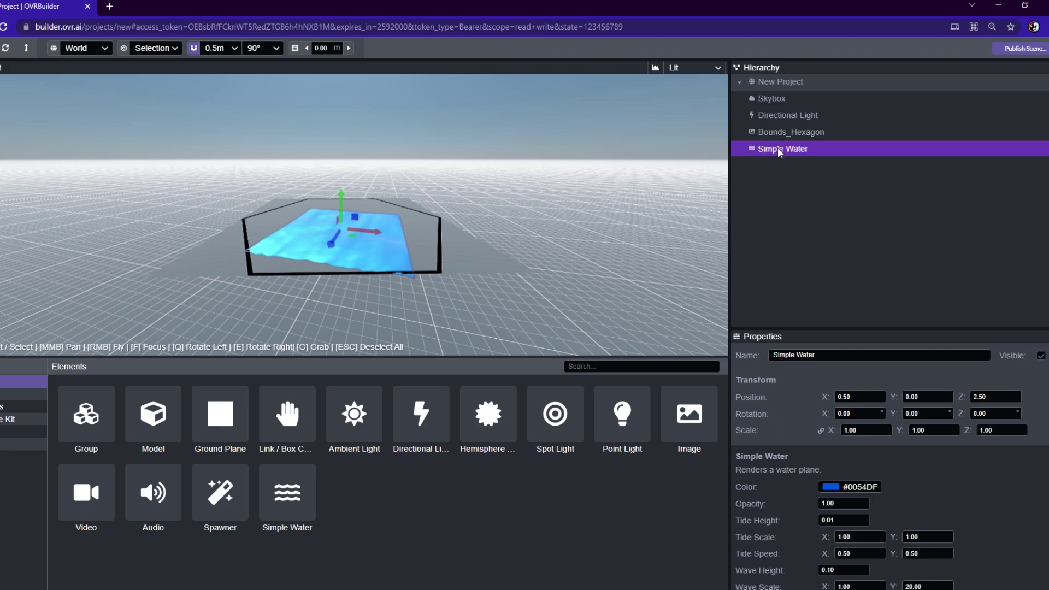
double_click(777, 148)
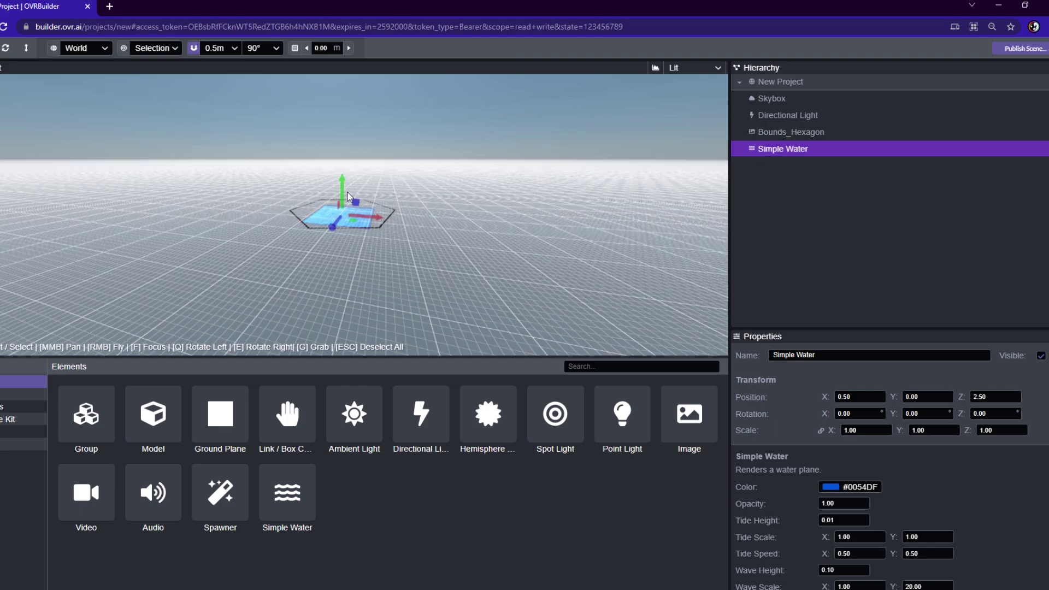
double_click(778, 149)
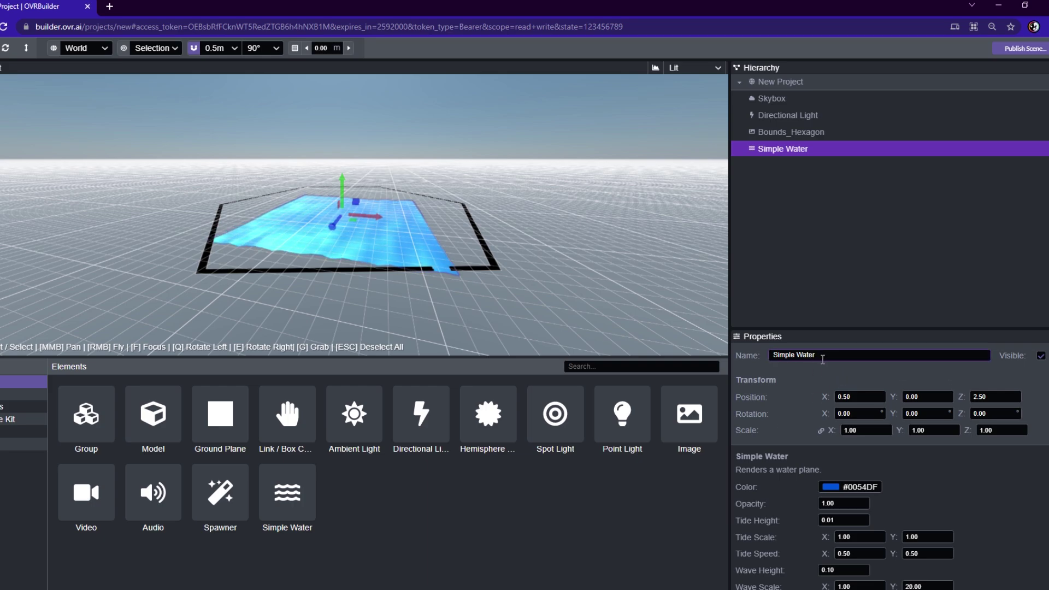
left_click_drag(816, 357, 767, 354)
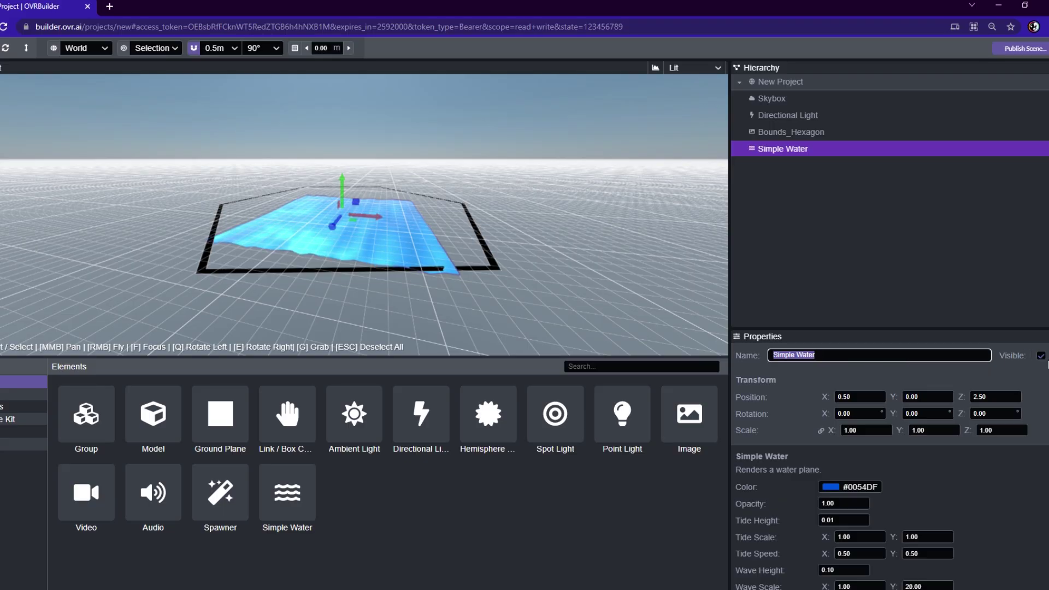
left_click(1041, 357)
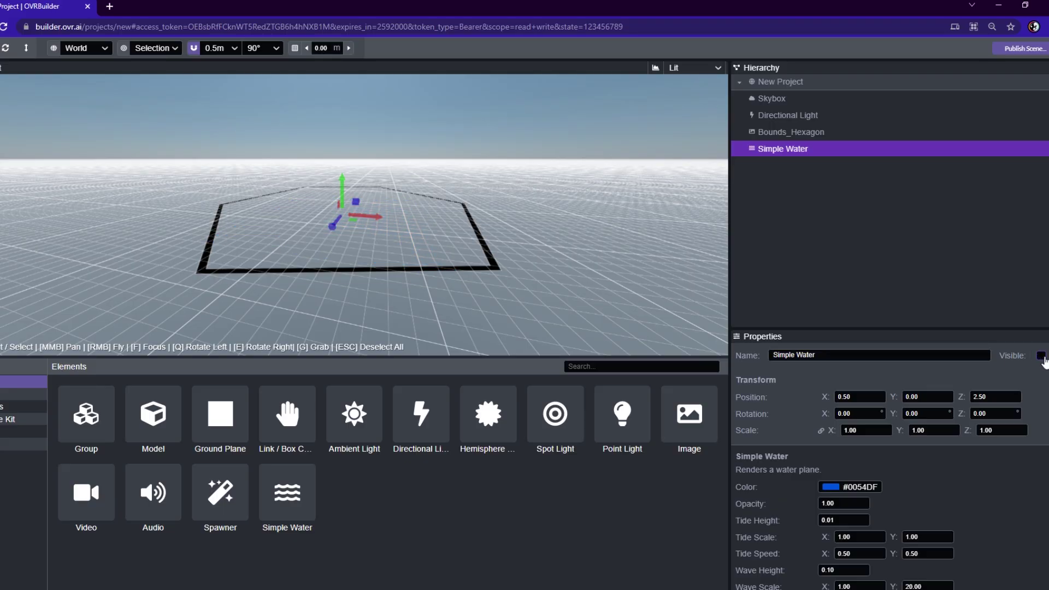
left_click(1041, 356)
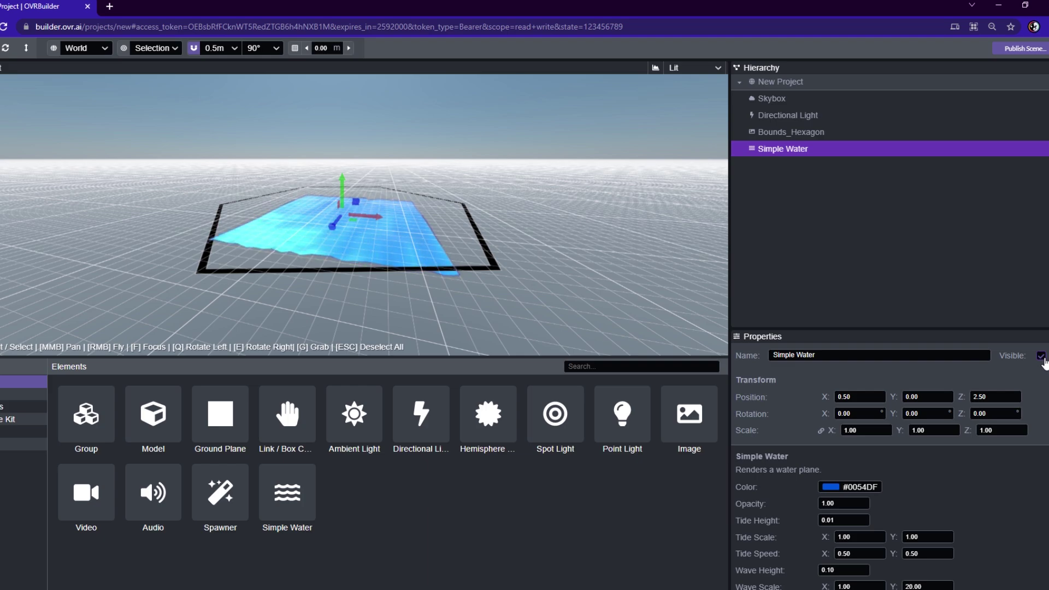
left_click(1041, 356)
left_click(1041, 356)
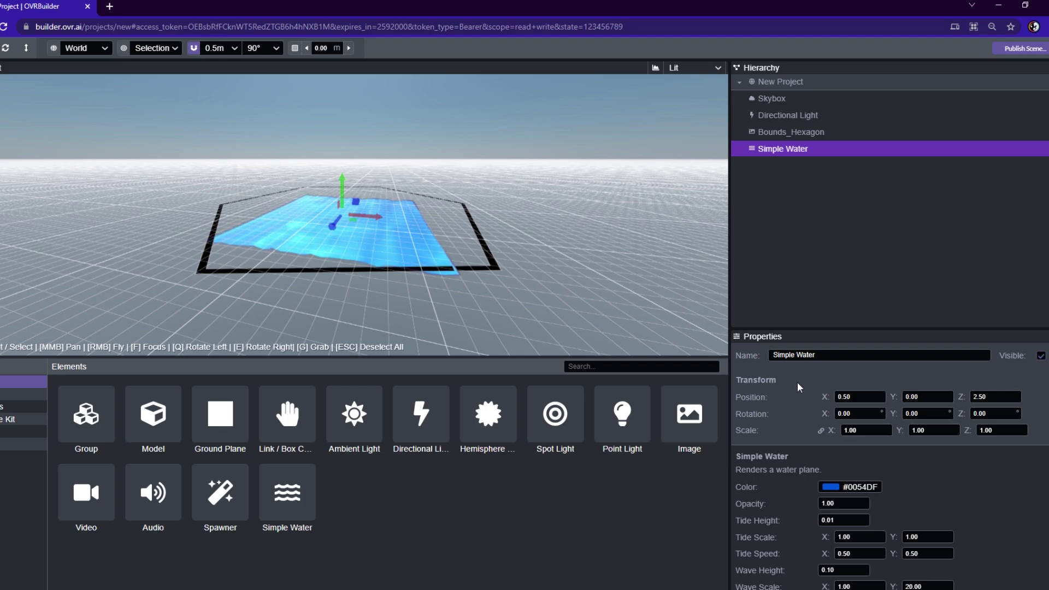
scroll(798, 381, "down", 1)
scroll(773, 368, "up", 1)
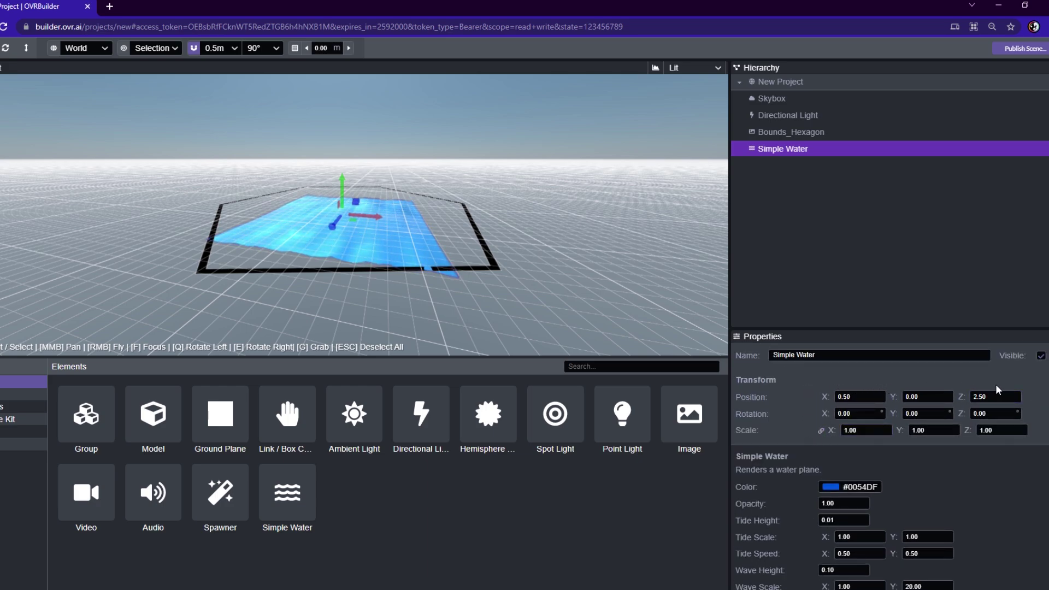
mouse_move(836, 400)
left_mouse_down()
mouse_move(798, 398)
mouse_move(823, 393)
left_mouse_up()
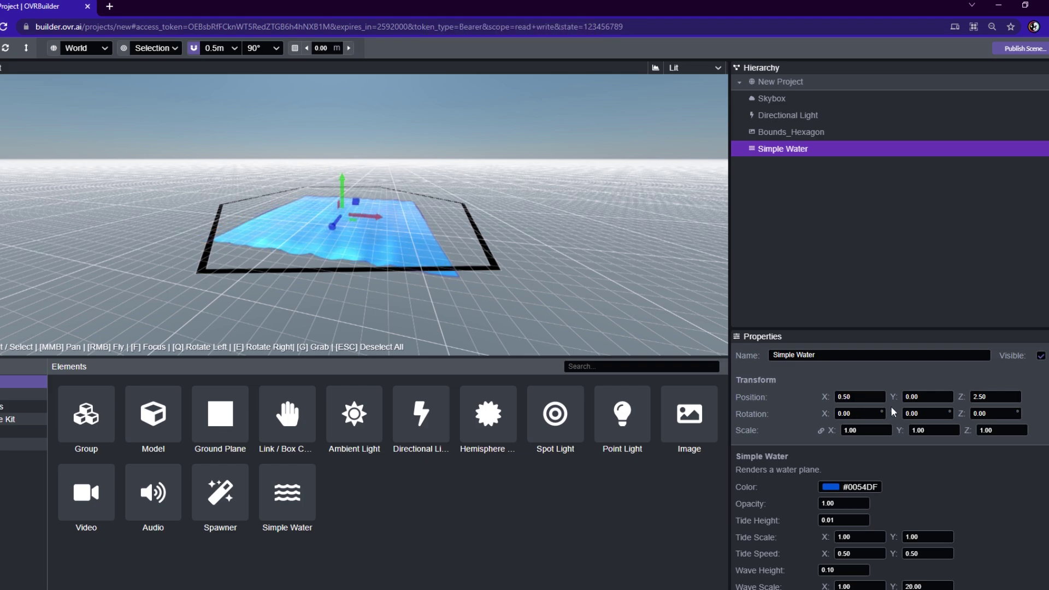
mouse_move(893, 397)
left_mouse_down()
mouse_move(906, 397)
mouse_move(881, 405)
mouse_move(890, 404)
left_mouse_up()
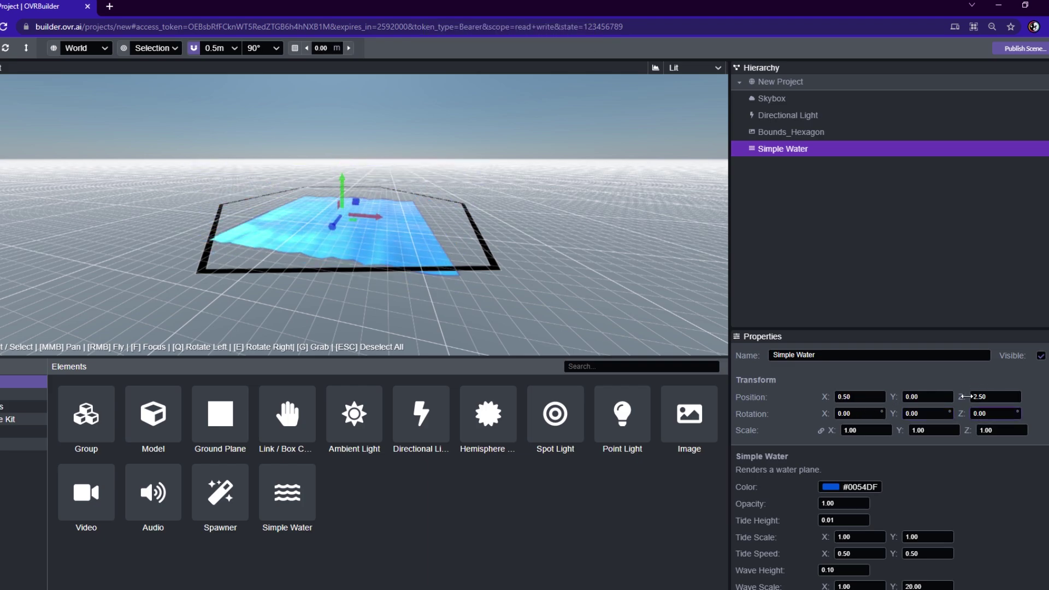
left_click_drag(402, 179, 407, 235)
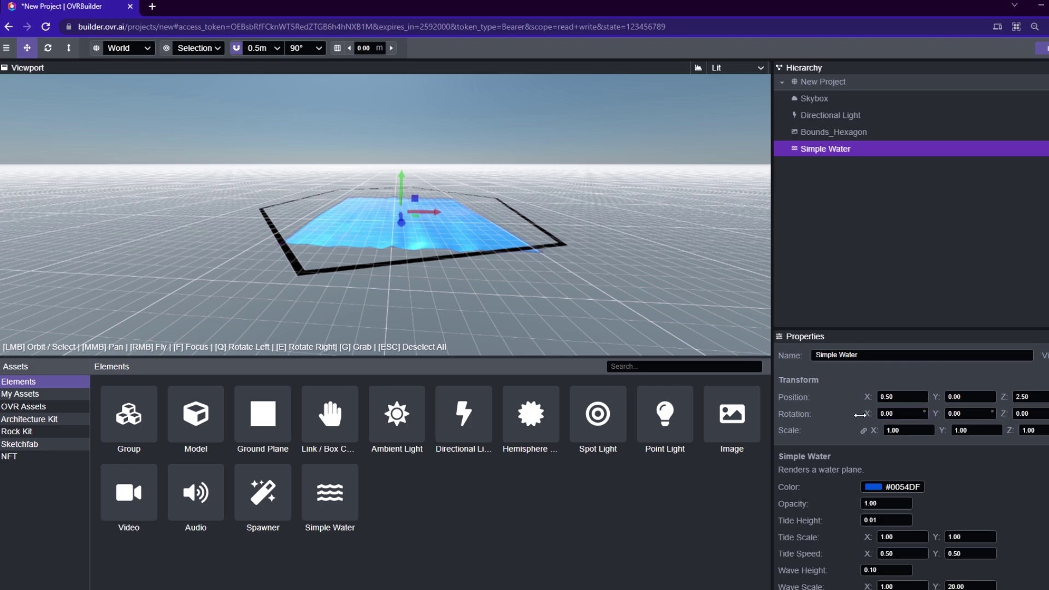
- Grab and drop the Simple Water plane repeatedly, settling it back at the bounds' centre
mouse_move(923, 388)
left_mouse_down()
mouse_move(933, 388)
mouse_move(907, 388)
mouse_move(923, 388)
left_mouse_up()
key("ctrl+z")
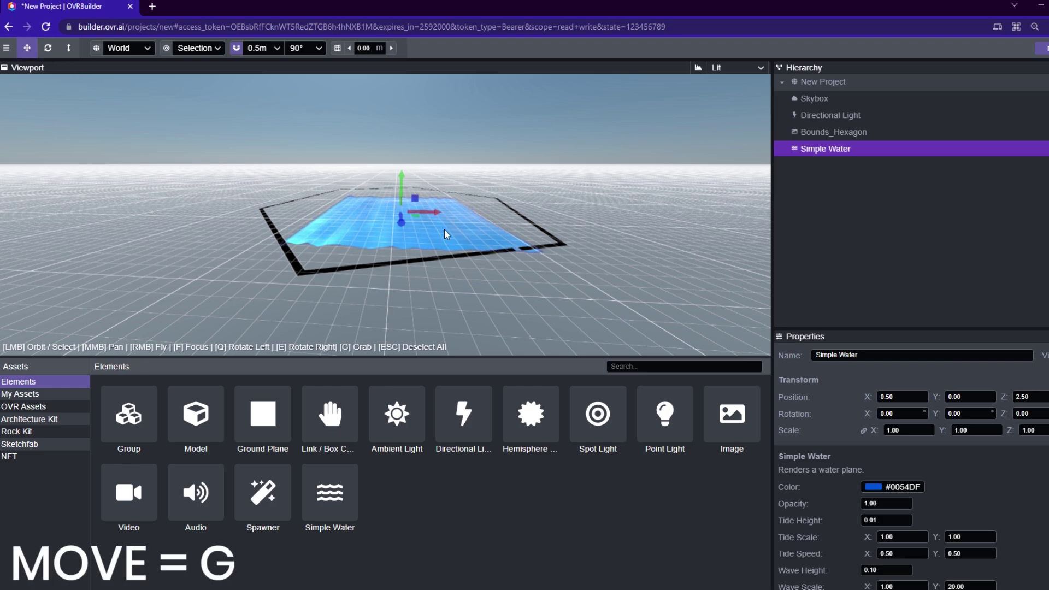
key("g")
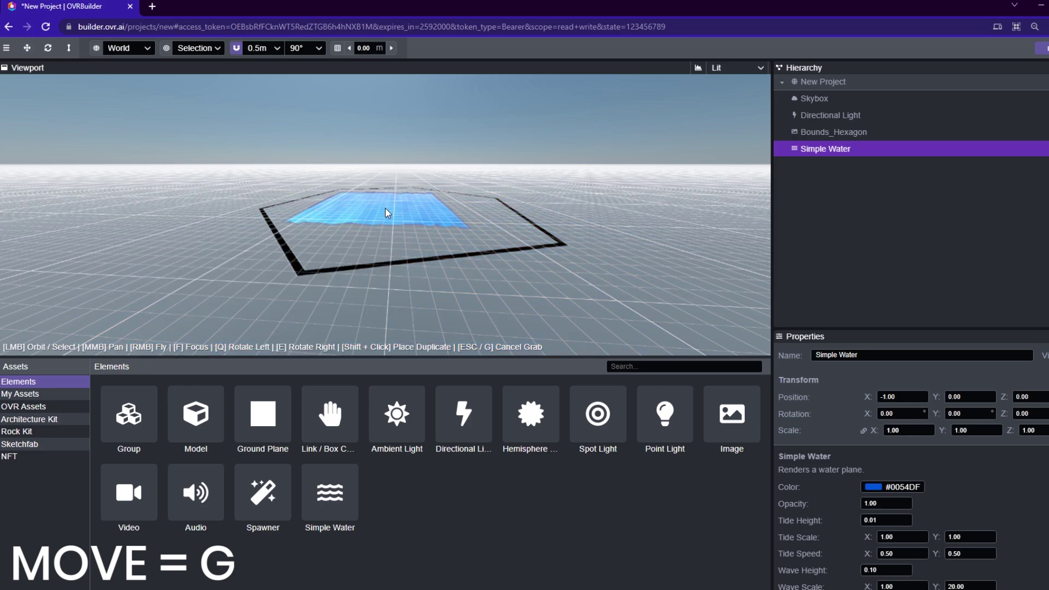
left_click(392, 213)
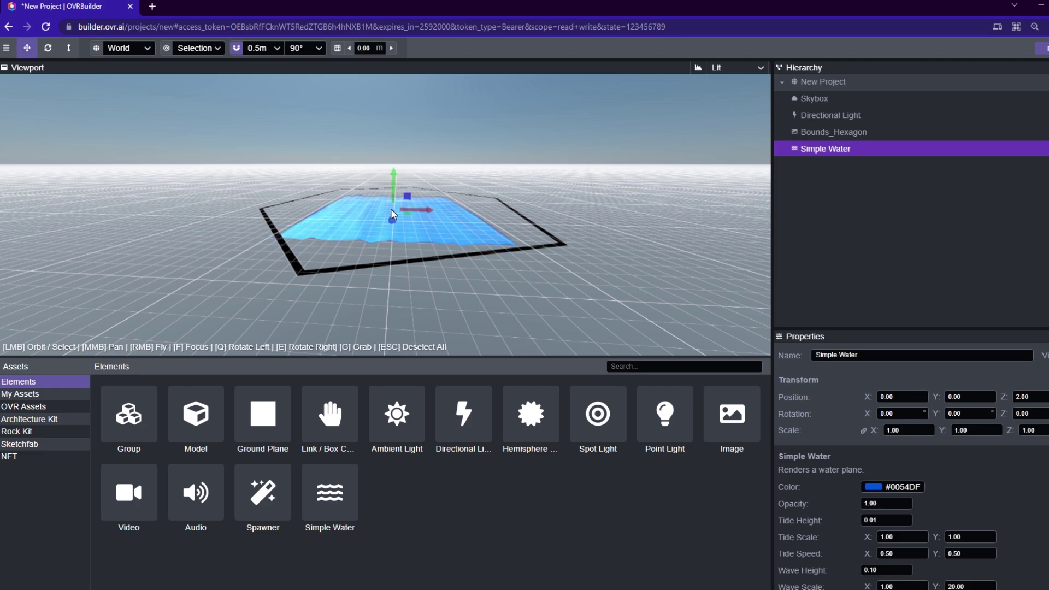
key("g")
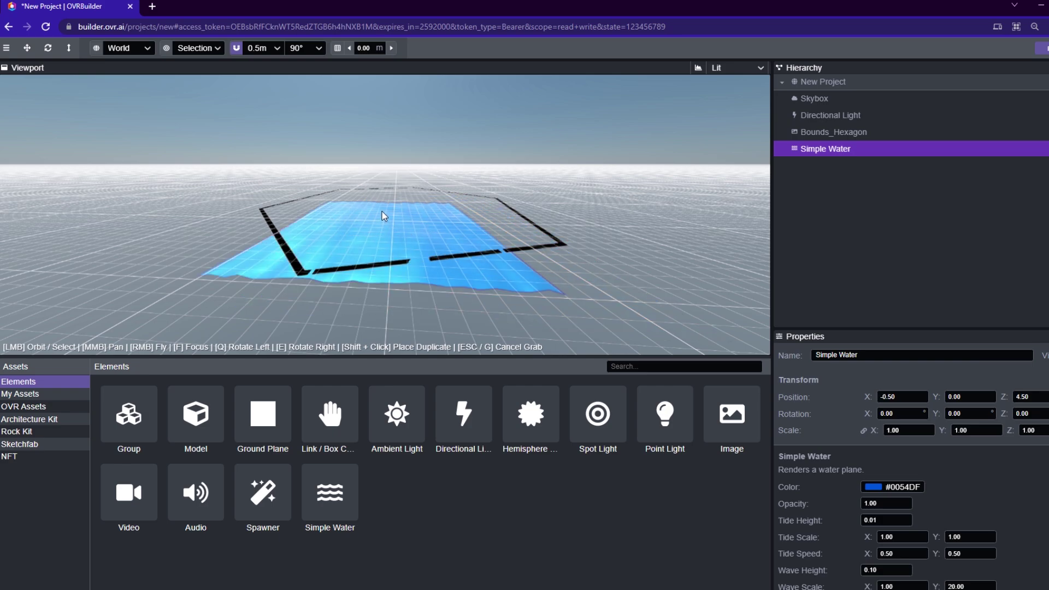
left_click(398, 212)
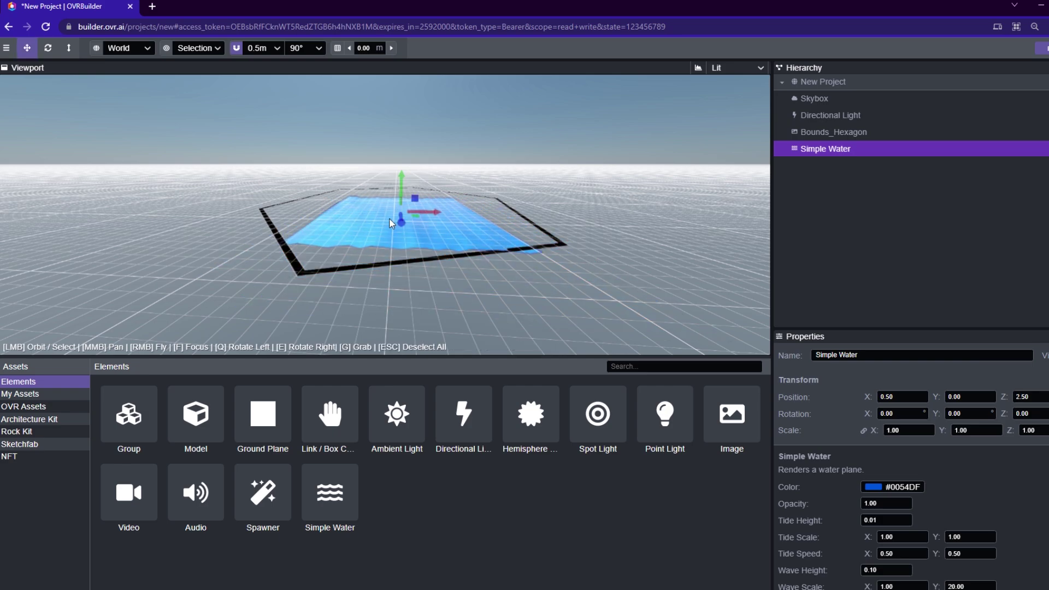
key("g")
left_click(286, 218)
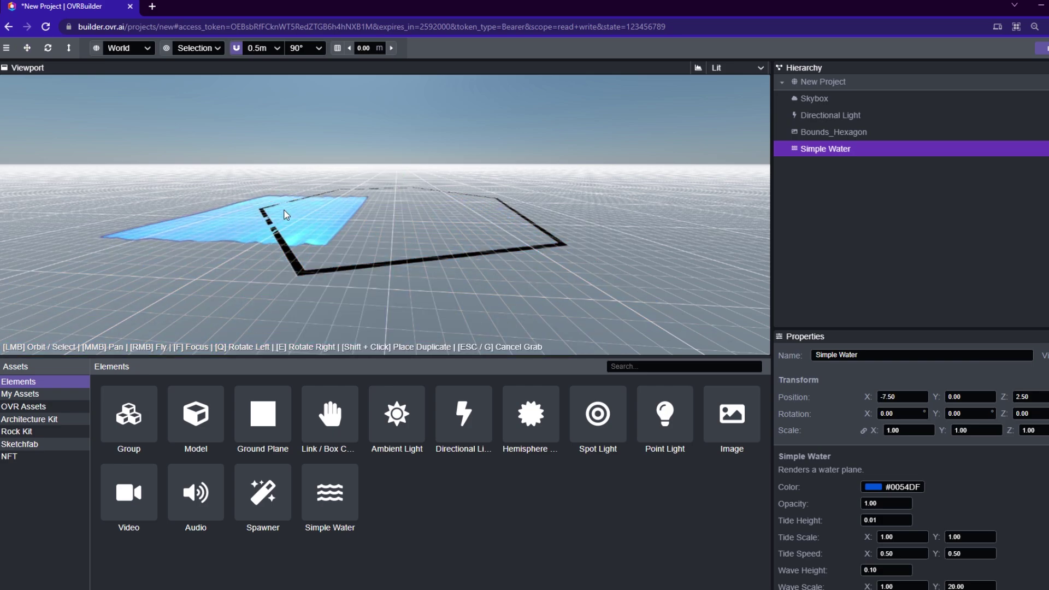
key("g")
left_click(498, 213)
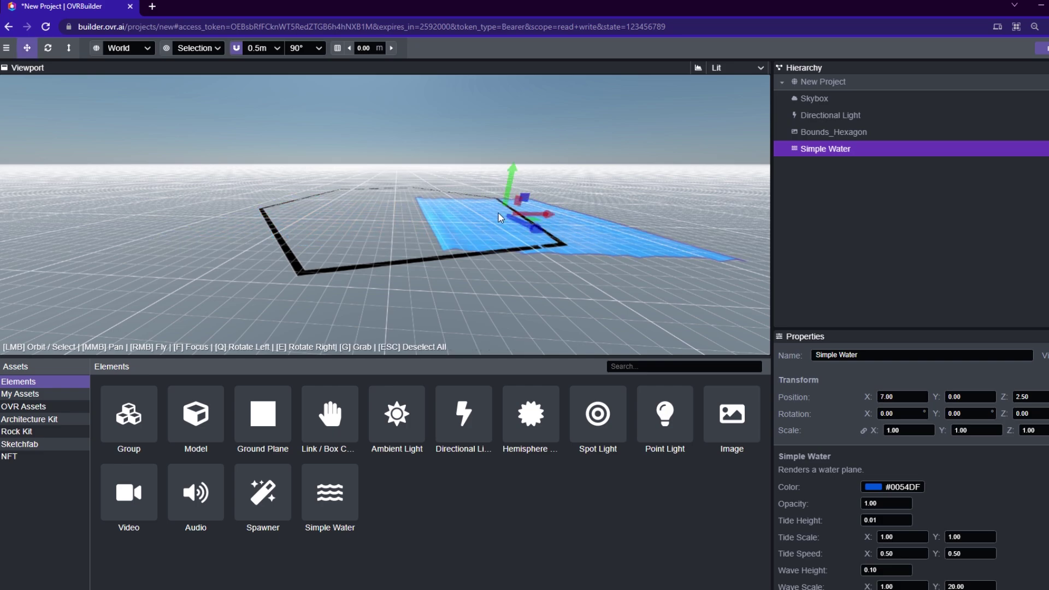
key("g")
left_click(392, 226)
- Fine-tune the water plane's Z and X position so it sits centred at 0, 0, 0.50
left_click_drag(401, 274, 432, 256)
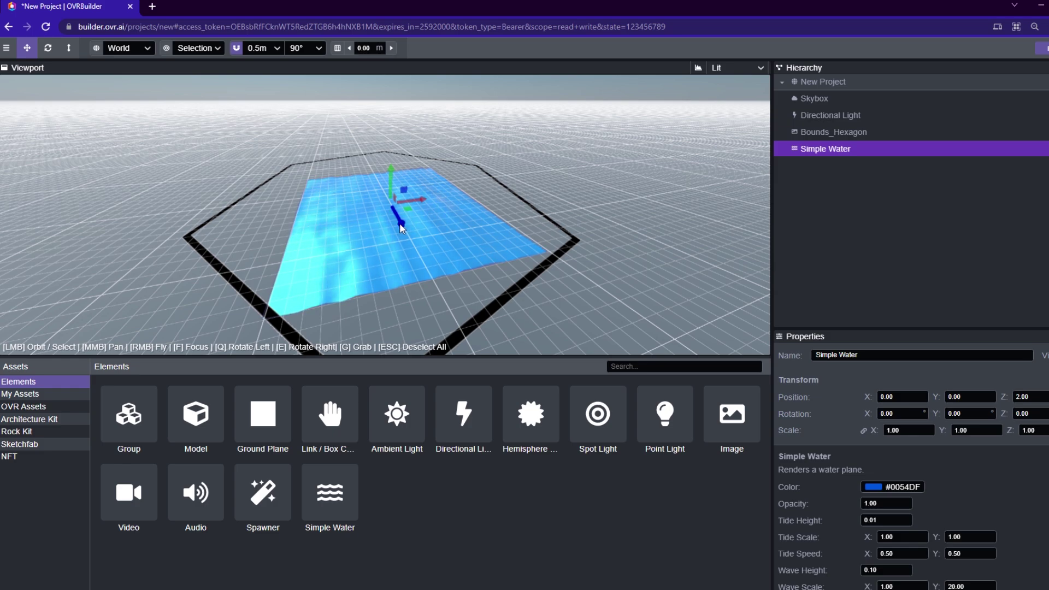
left_click_drag(398, 223, 394, 210)
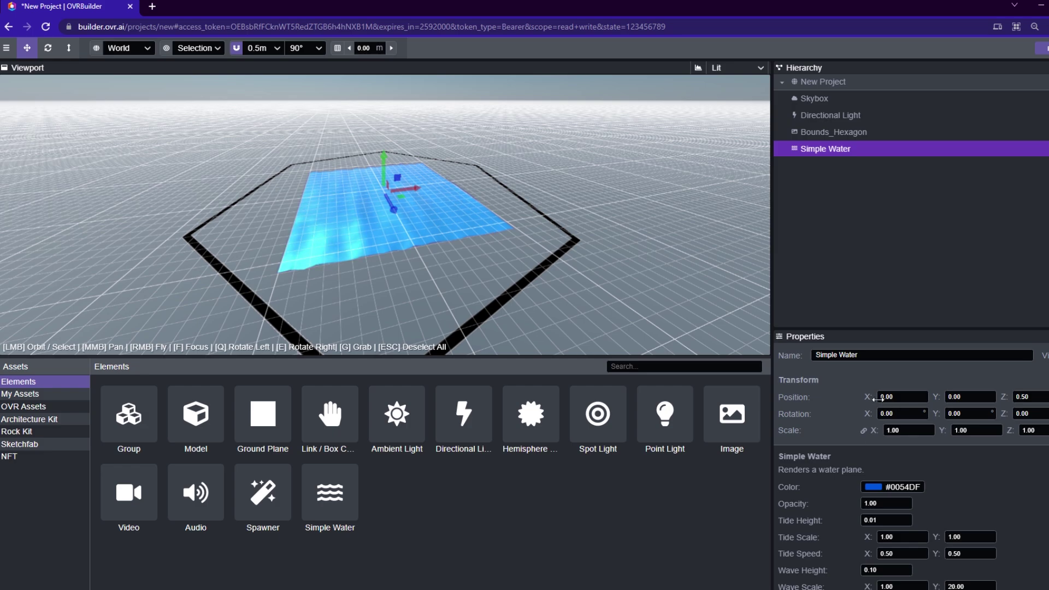
left_click_drag(917, 394, 841, 400)
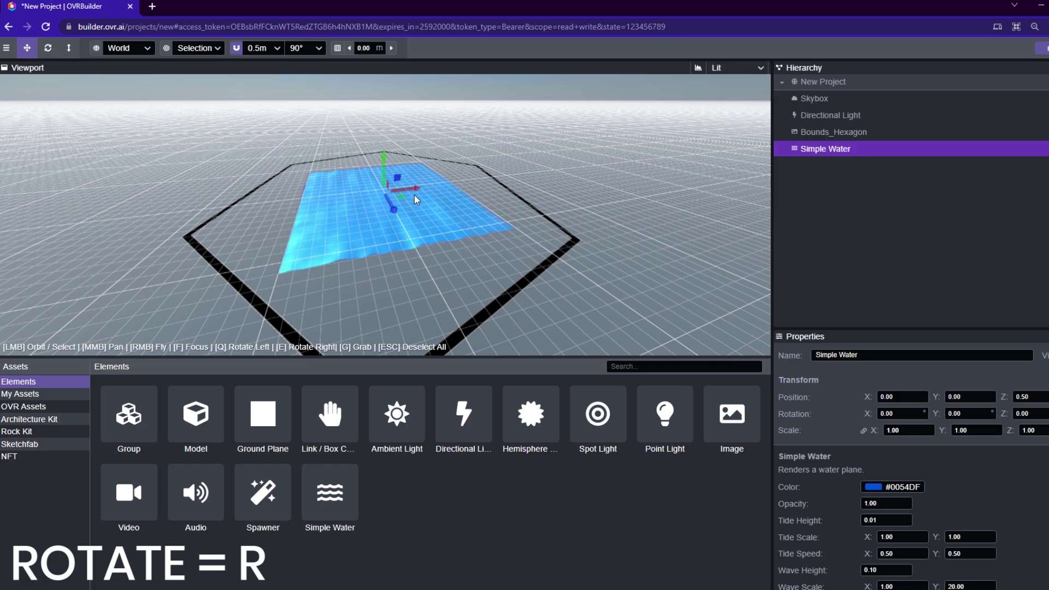
- Turn the Simple Water plane with the rotation rings, leaving it upright at 180, 0, -90
key("r")
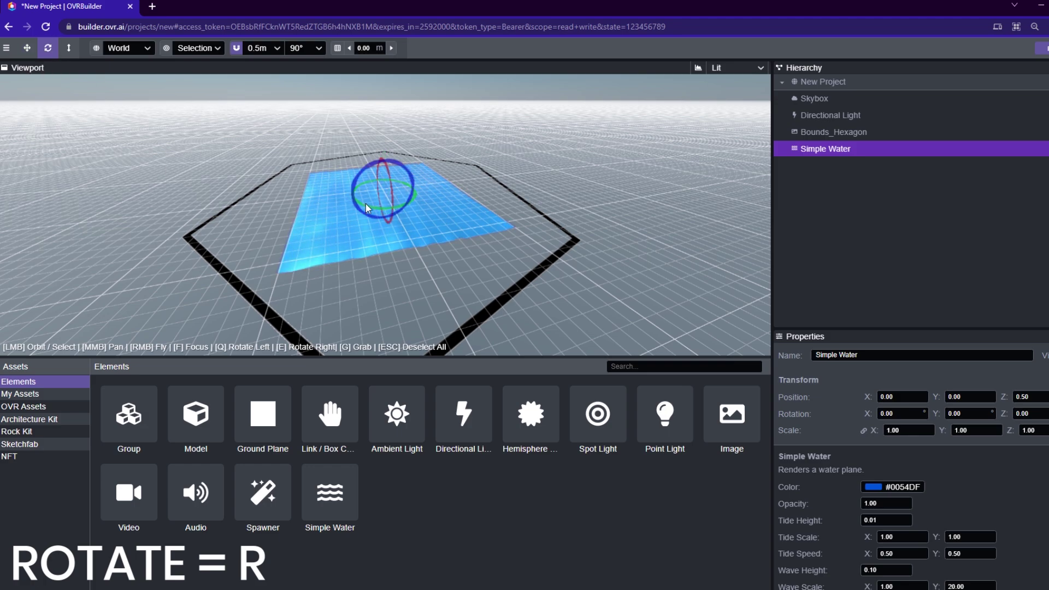
left_click_drag(365, 203, 460, 168)
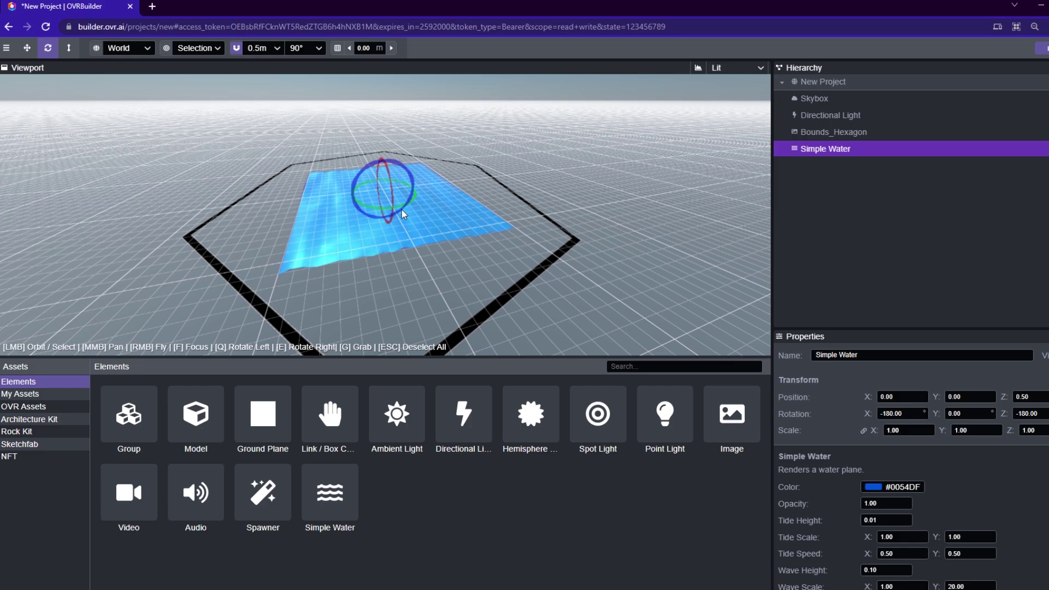
left_click_drag(402, 213, 423, 113)
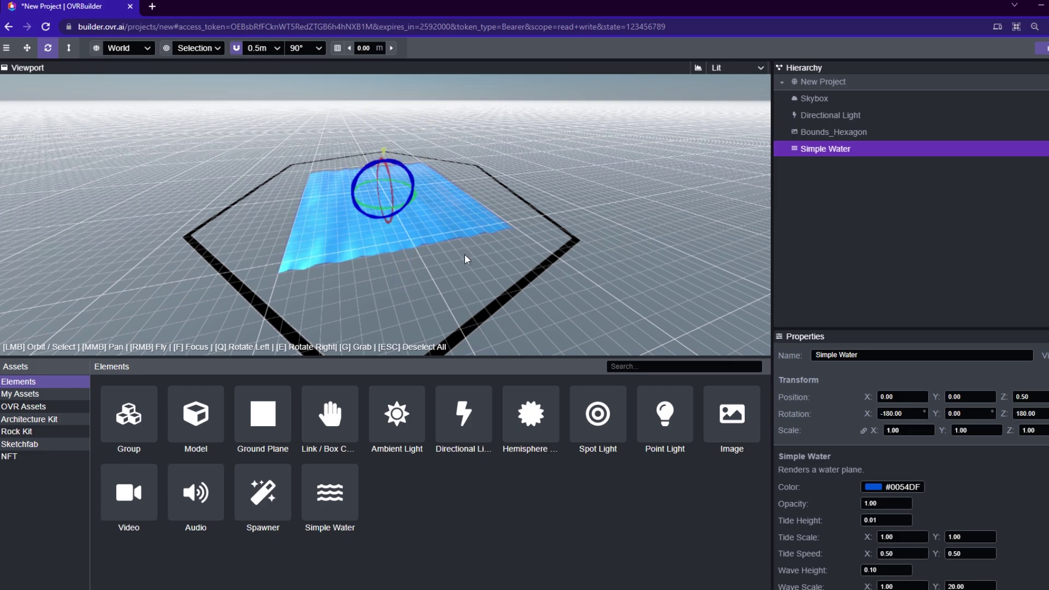
left_click_drag(465, 257, 432, 150)
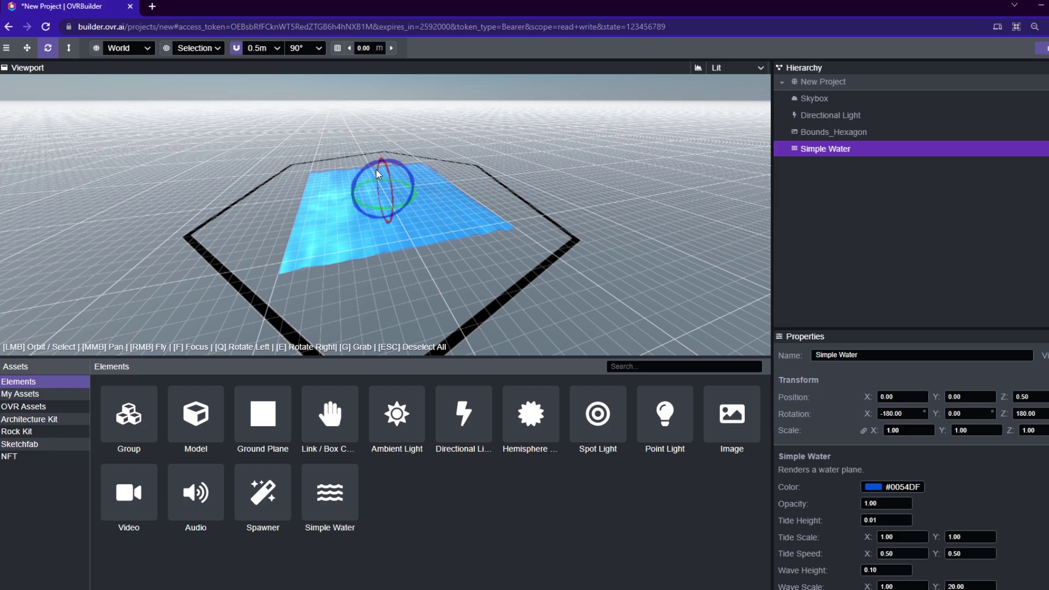
left_click_drag(376, 174, 444, 231)
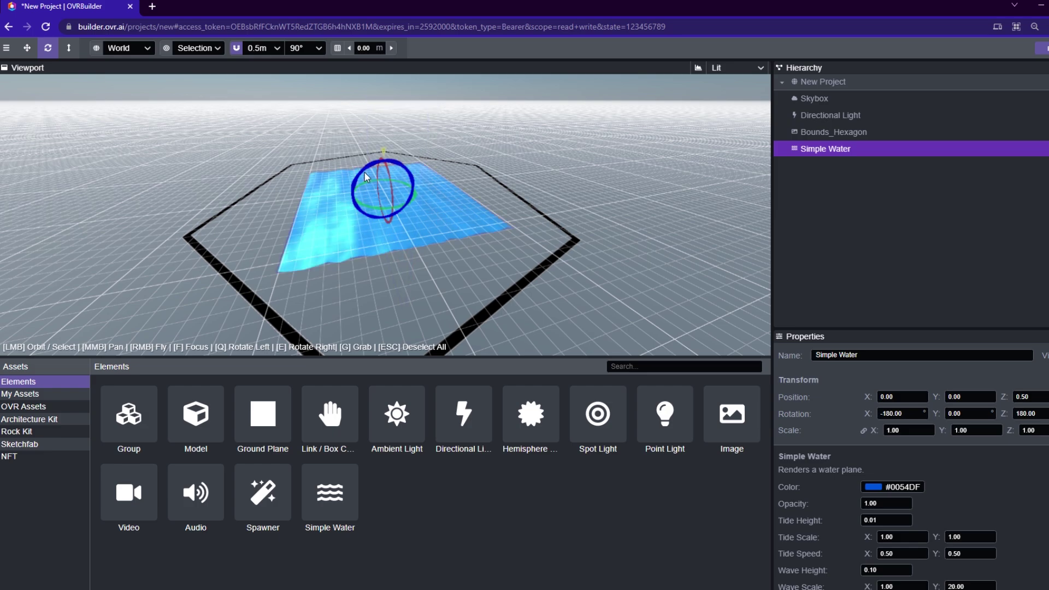
left_click_drag(366, 171, 437, 152)
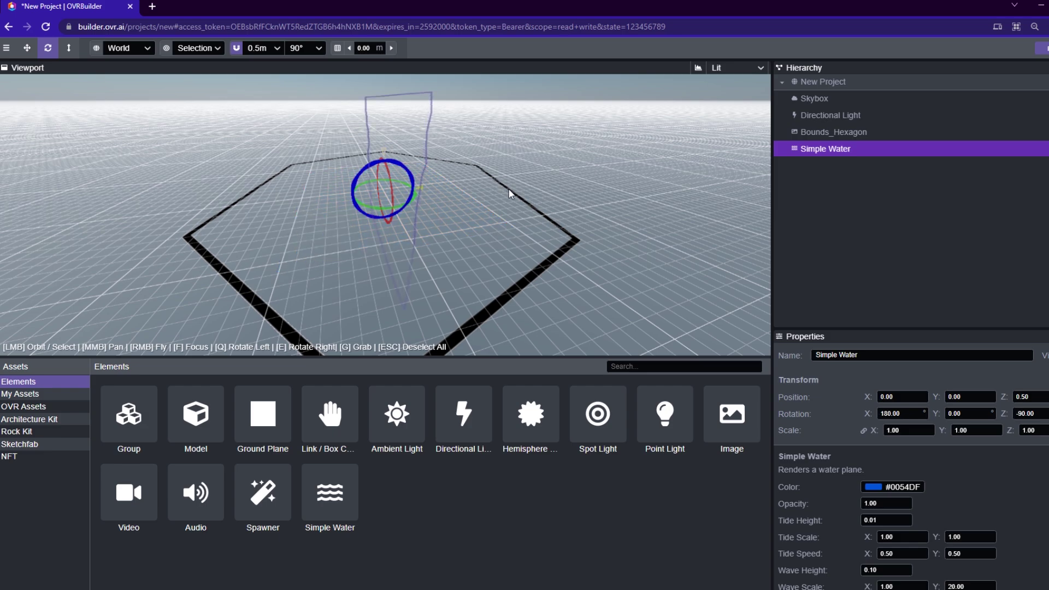
key("e")
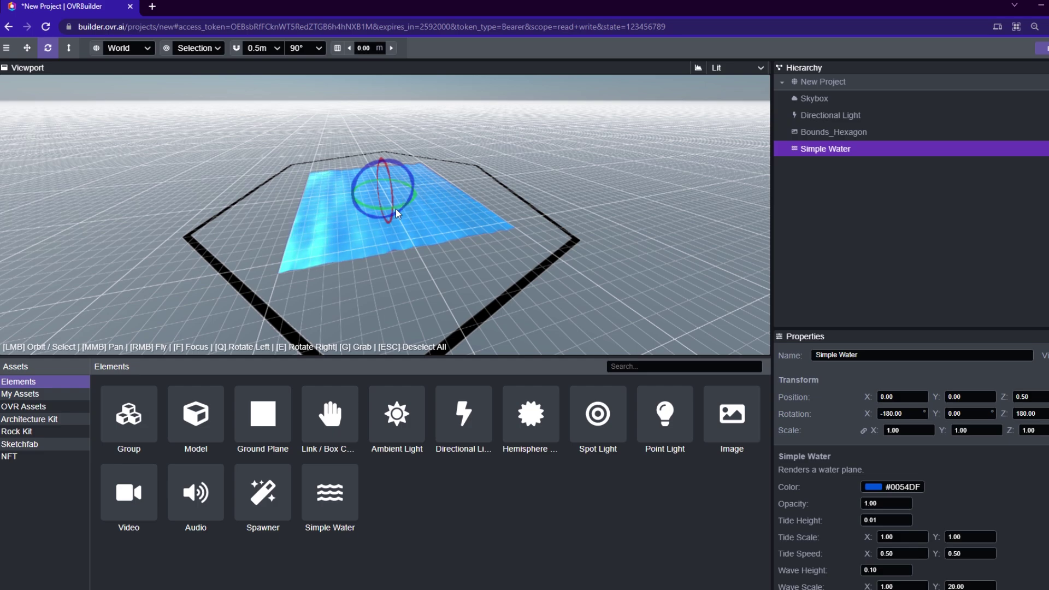
left_click_drag(387, 208, 360, 153)
left_click(232, 49)
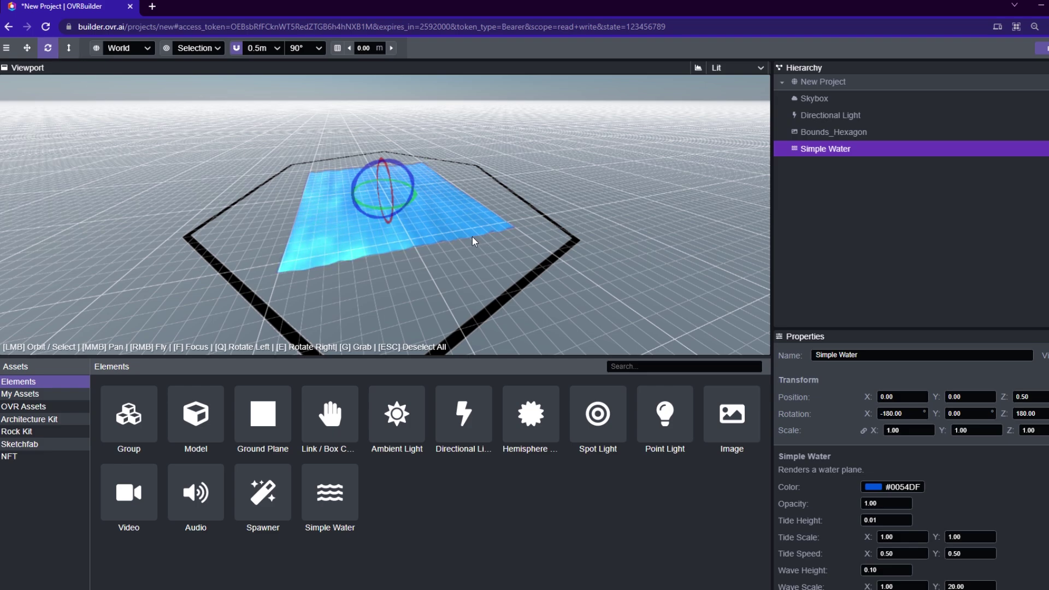
- Scale the Simple Water plane with the gizmo, then fine-tune its uniform scale to 1.10
left_click(73, 48)
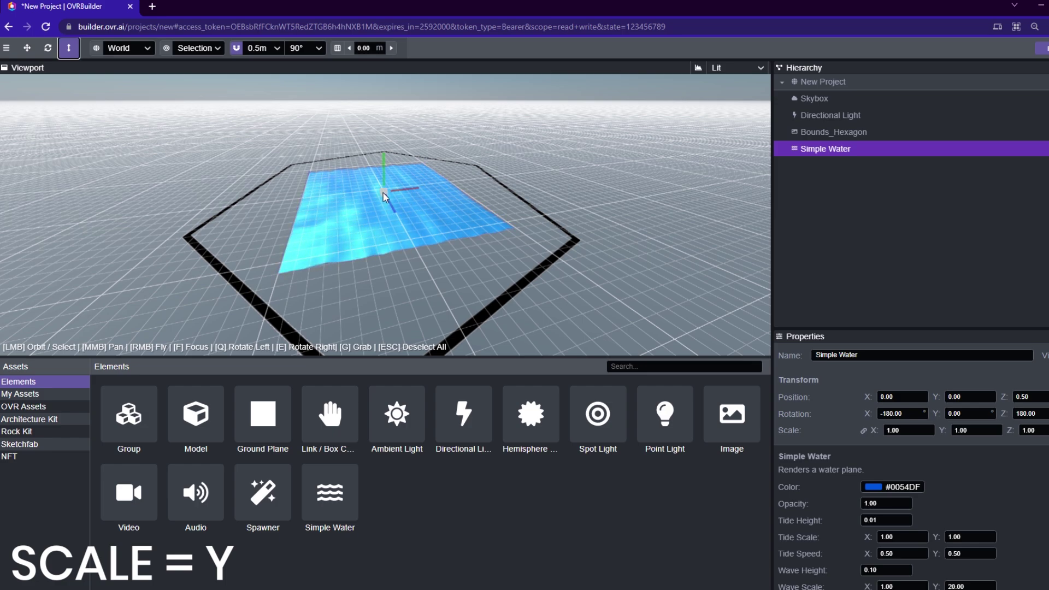
scroll(382, 192, "up", 3)
scroll(383, 193, "up", 5)
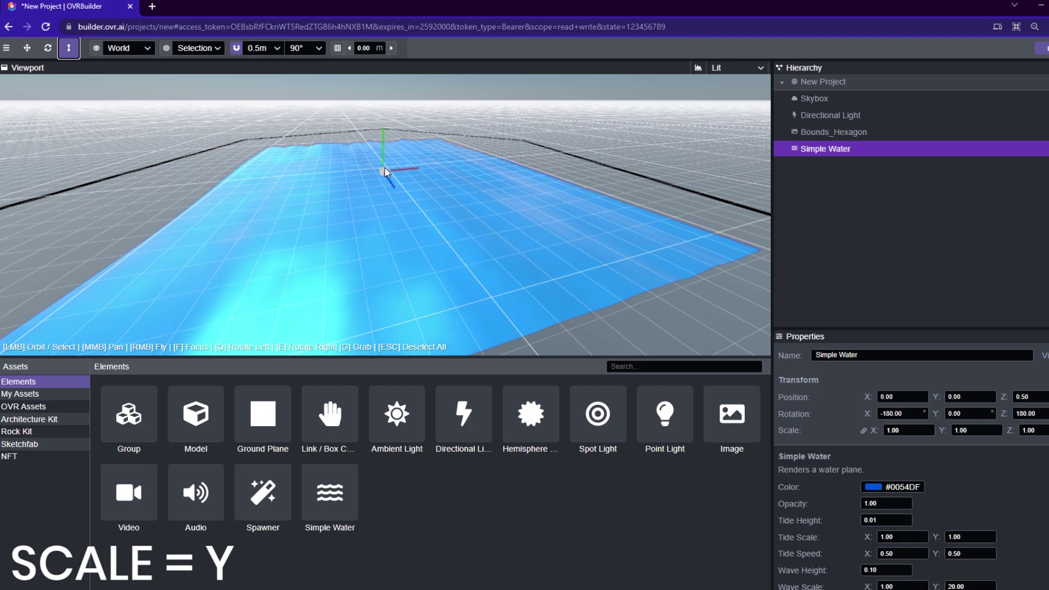
scroll(384, 169, "down", 6)
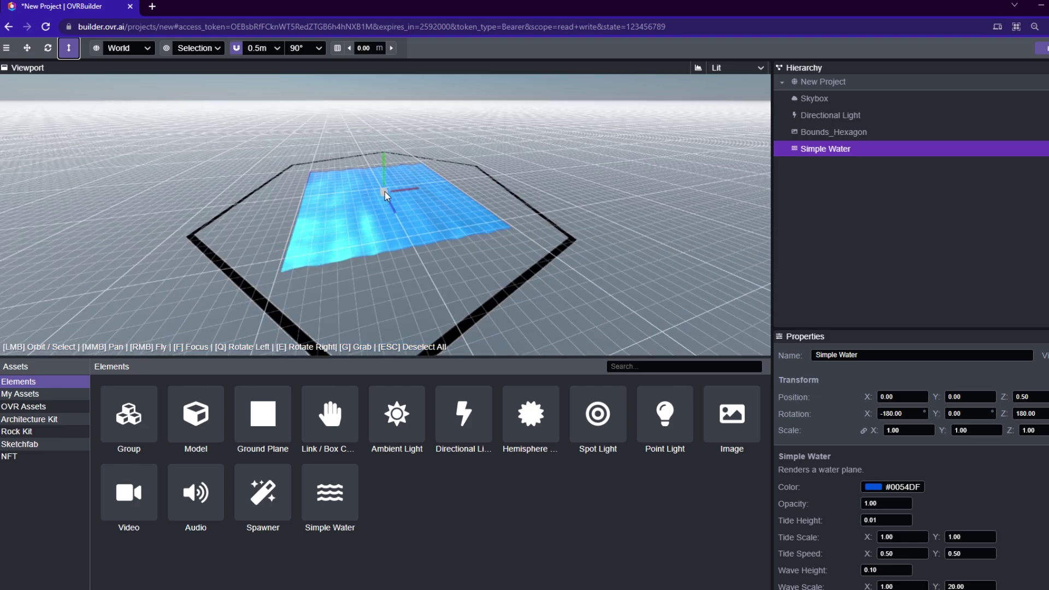
left_click_drag(385, 191, 450, 155)
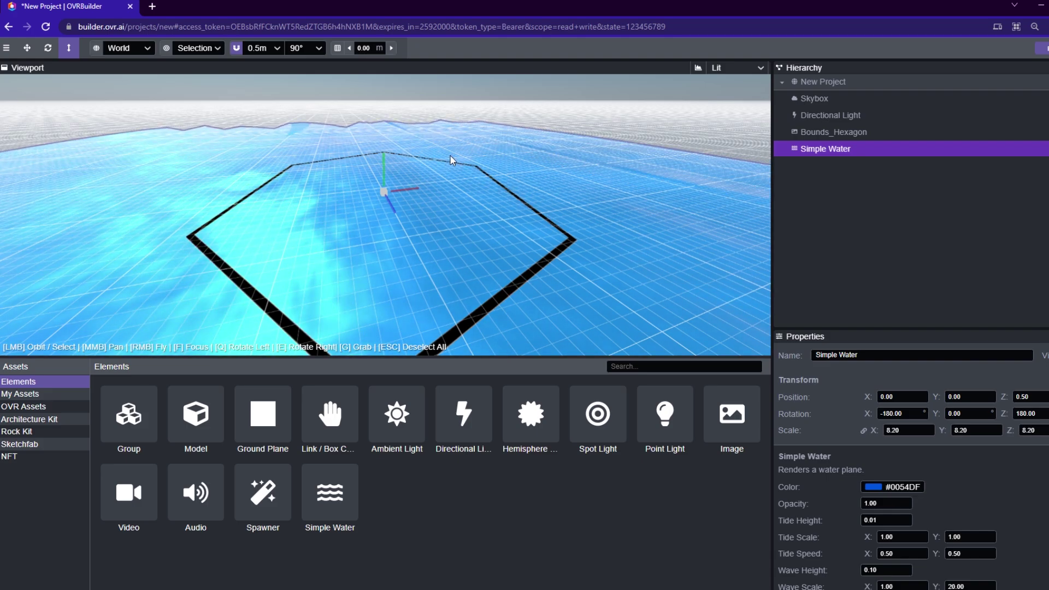
left_click_drag(450, 155, 390, 190)
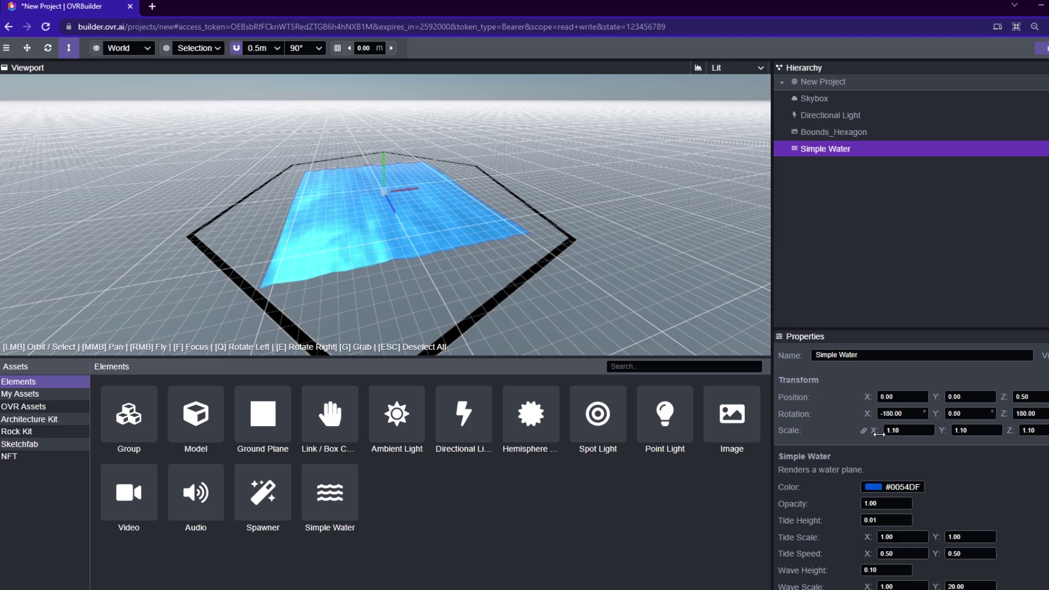
left_click_drag(889, 432, 944, 434)
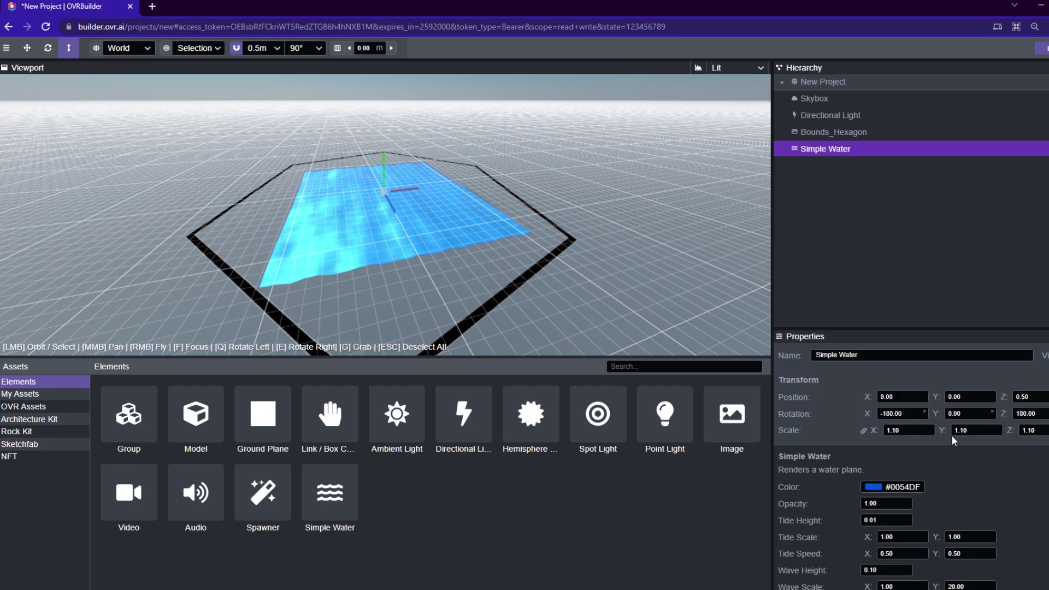
left_click(960, 431)
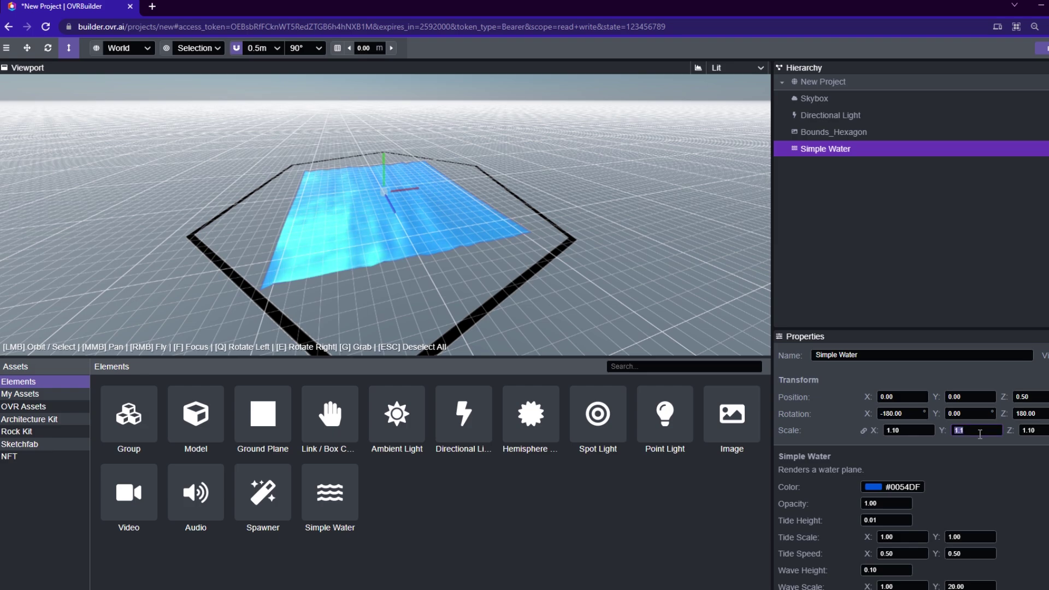
left_click(975, 369)
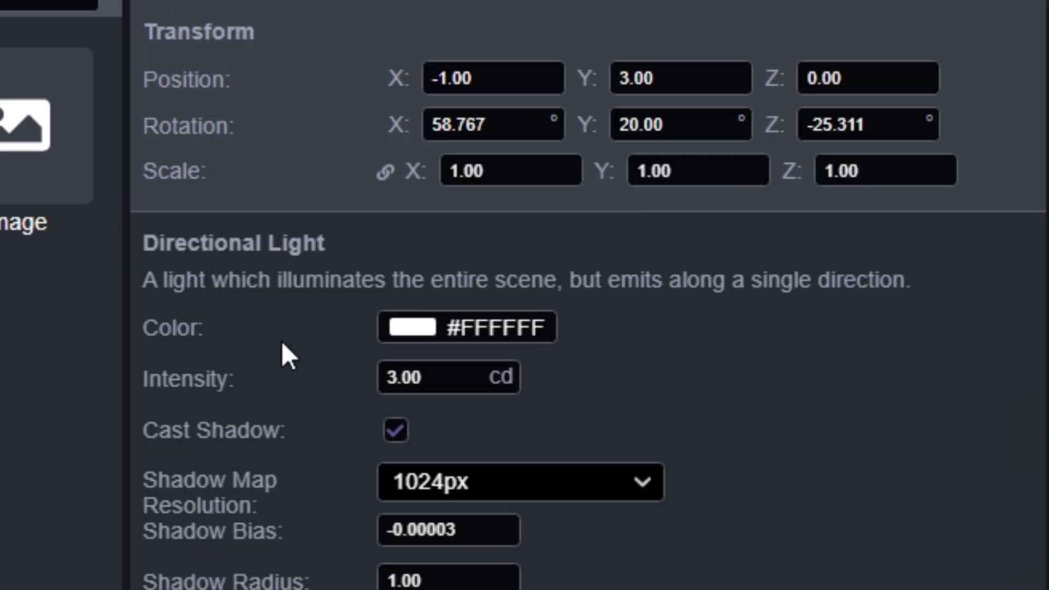
- Set the Directional Light colour to light green #8EDA4C in the colour picker
left_click(408, 327)
left_click(492, 80)
left_click_drag(492, 81, 540, 12)
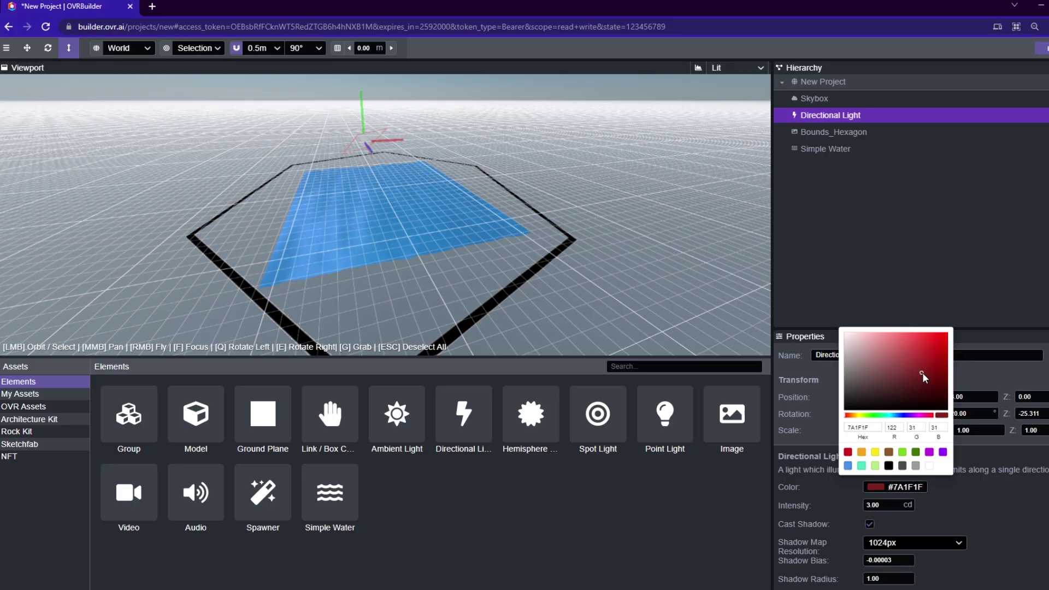
left_click_drag(922, 373, 928, 357)
left_click(864, 421)
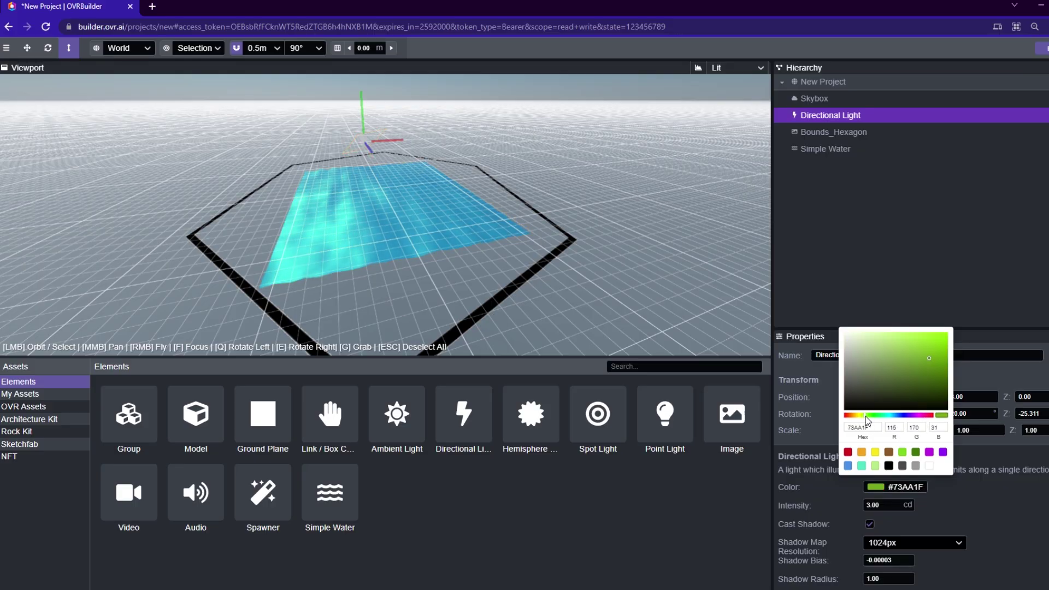
left_click(905, 337)
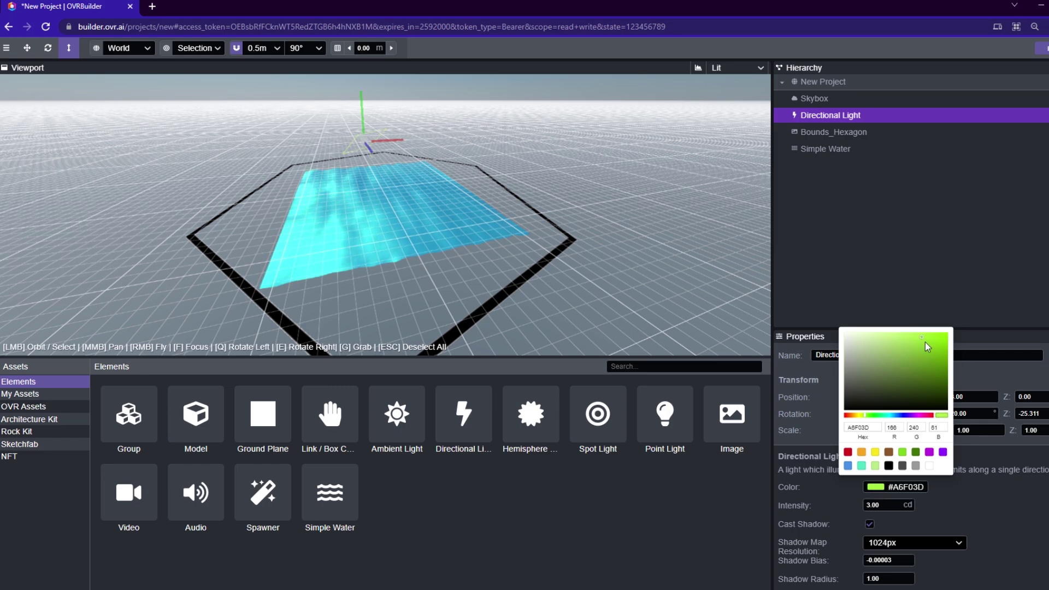
left_click_drag(925, 342, 927, 365)
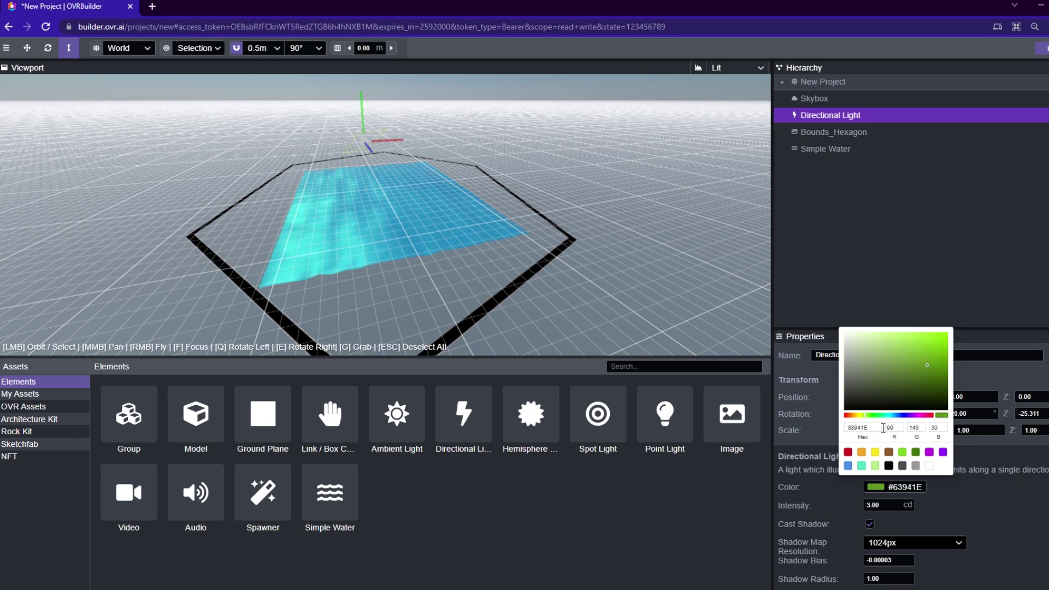
mouse_move(876, 417)
left_mouse_down()
mouse_move(941, 419)
mouse_move(865, 416)
left_mouse_up()
left_click(911, 343)
left_click(896, 418)
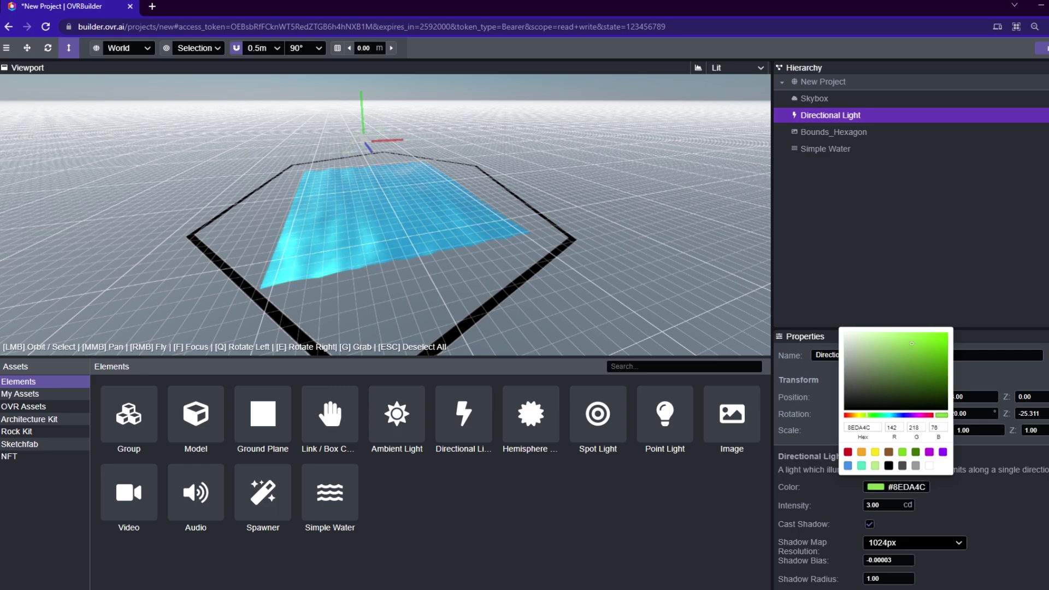
left_click(902, 521)
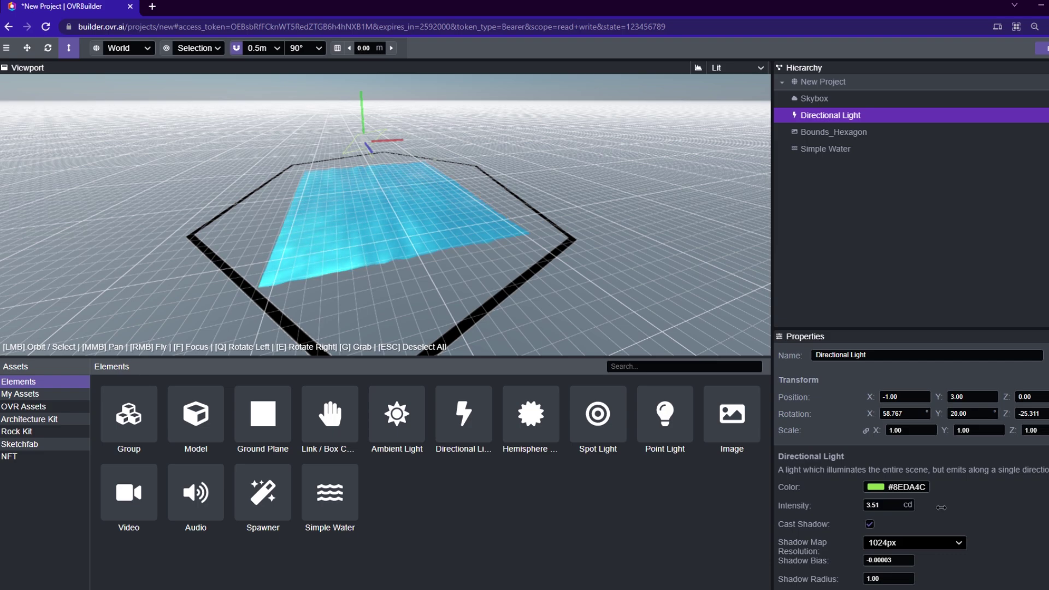
- Lower the Directional Light intensity to 3.17 and select the Simple Water plane
left_click_drag(861, 510, 811, 510)
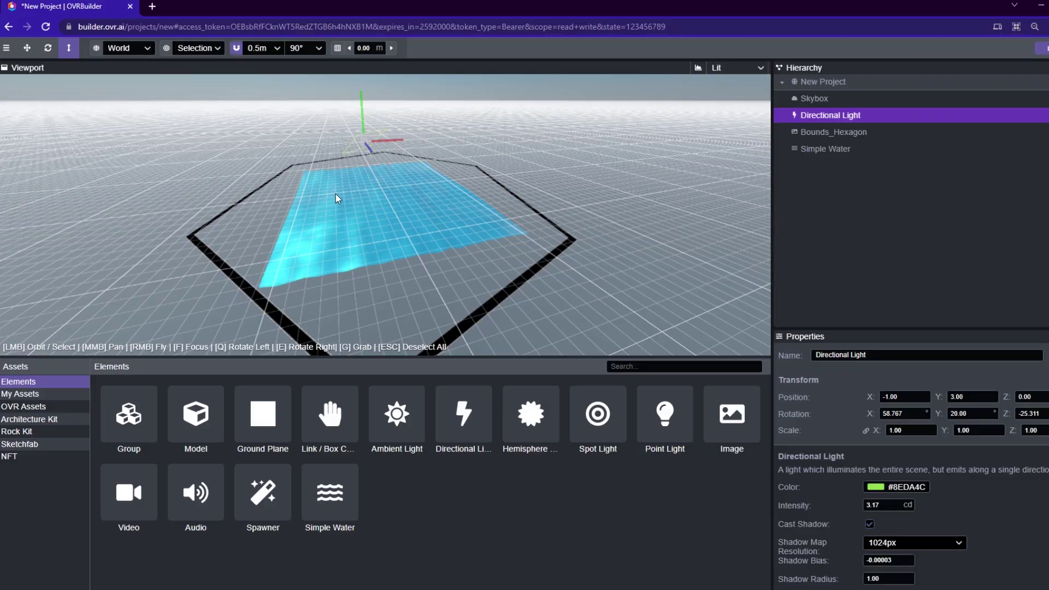
left_click(347, 212)
- Delete the Simple Water plane and place a Cube mockup 1m scaled up to 3.80 inside the boundary
key("Delete")
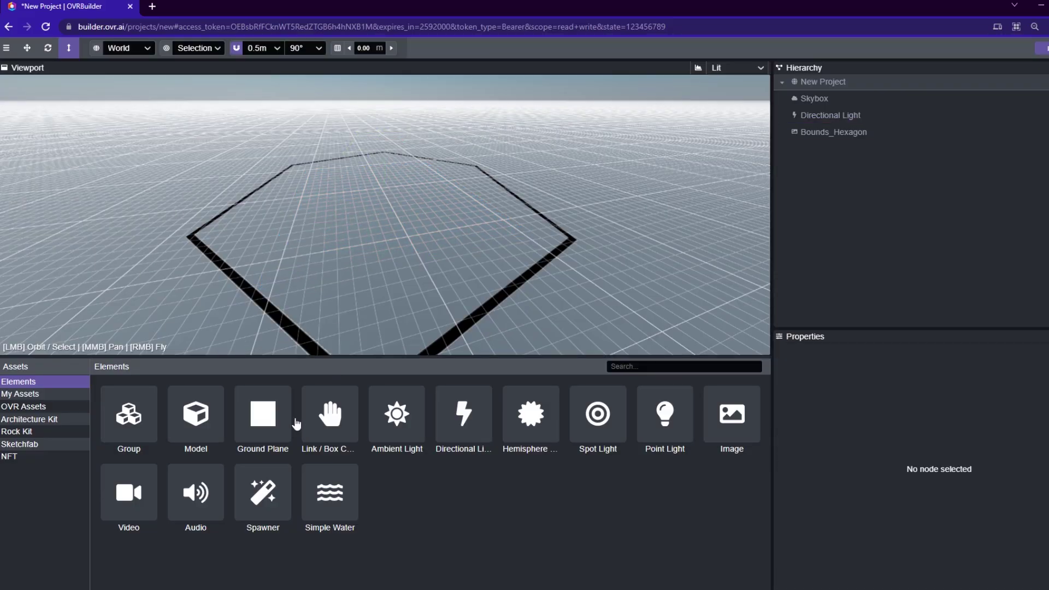
left_click(32, 407)
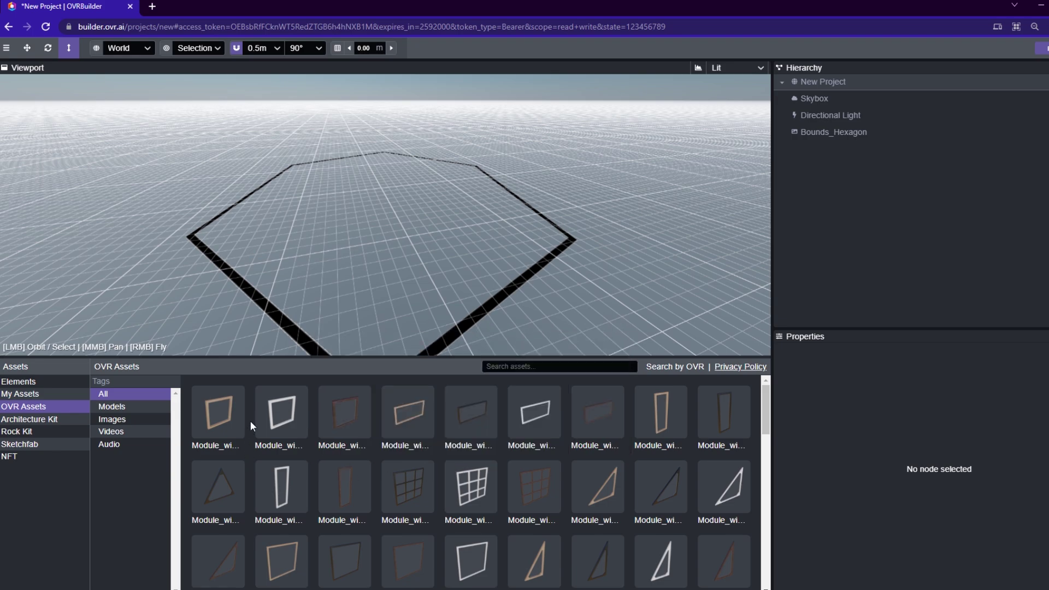
scroll(516, 506, "down", 10)
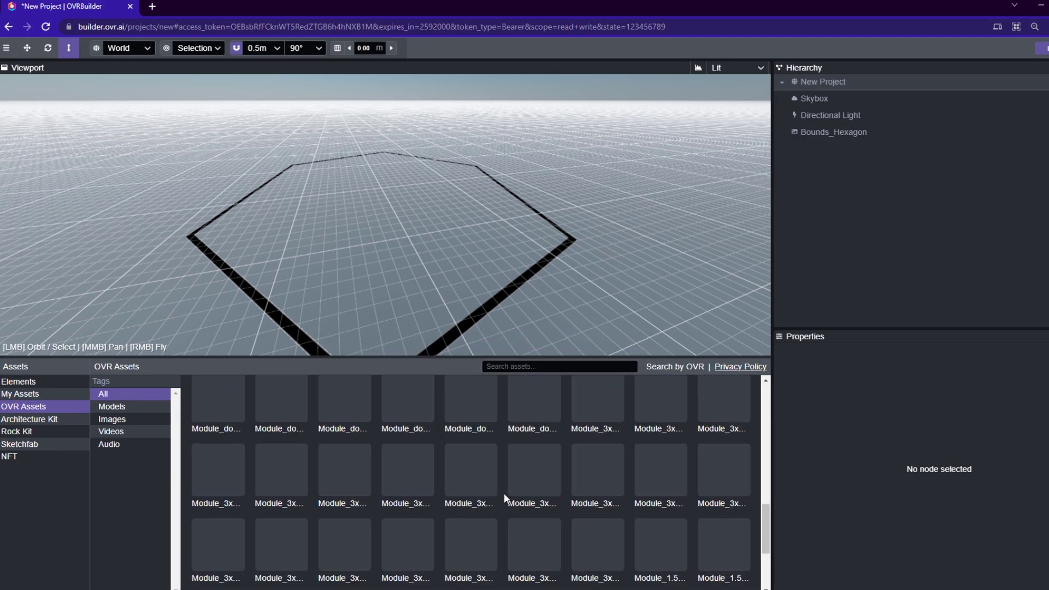
scroll(502, 468, "down", 2)
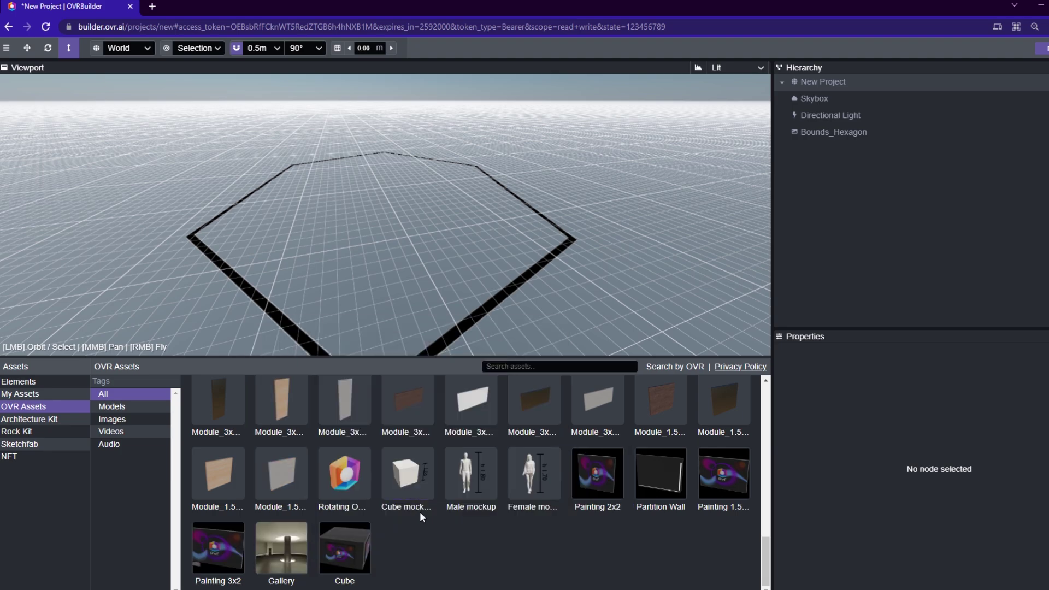
mouse_move(415, 484)
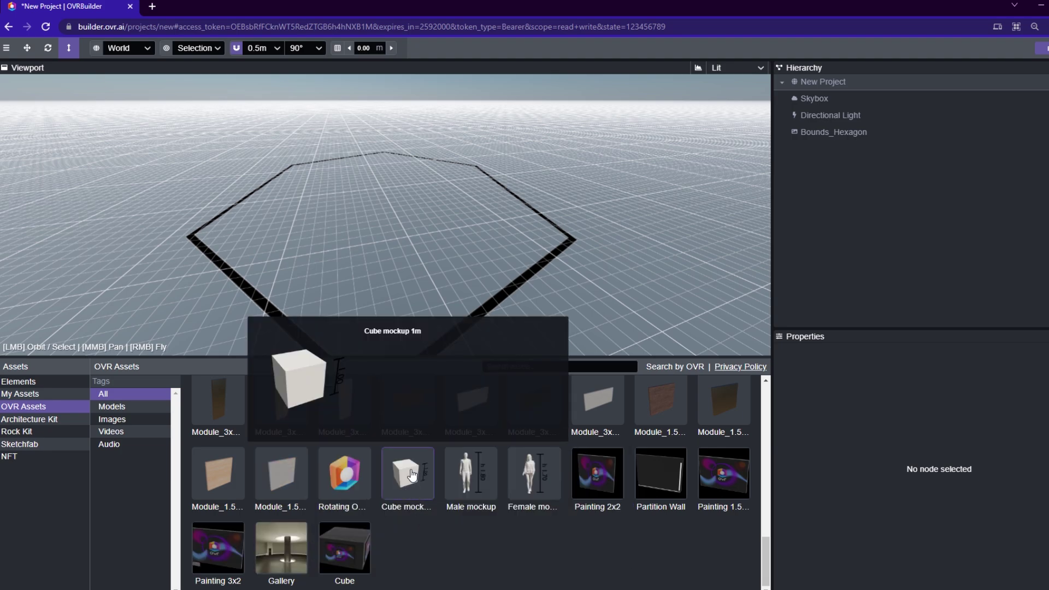
left_click(412, 475)
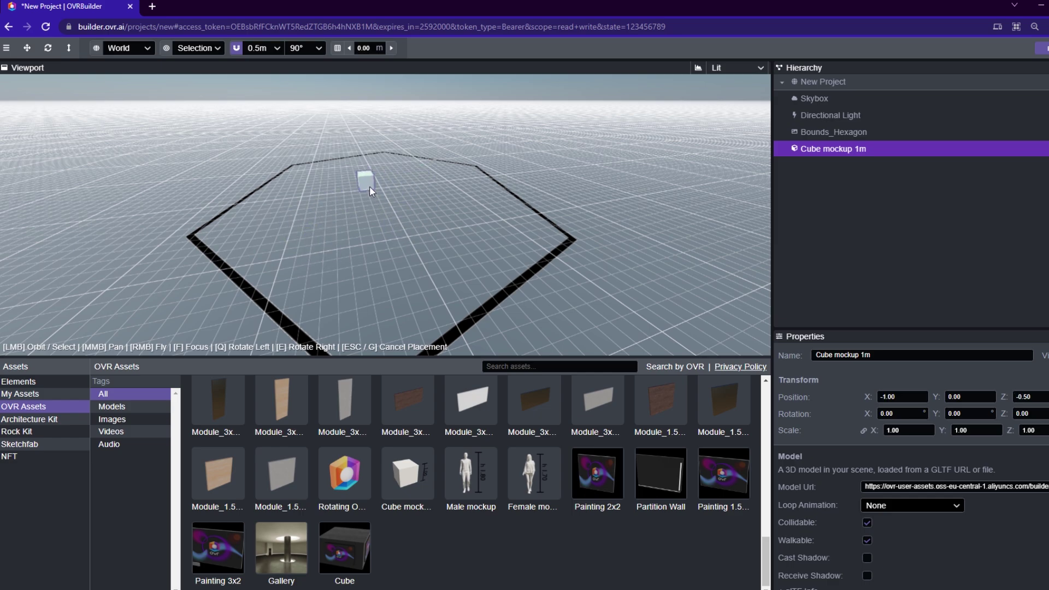
left_click(369, 185)
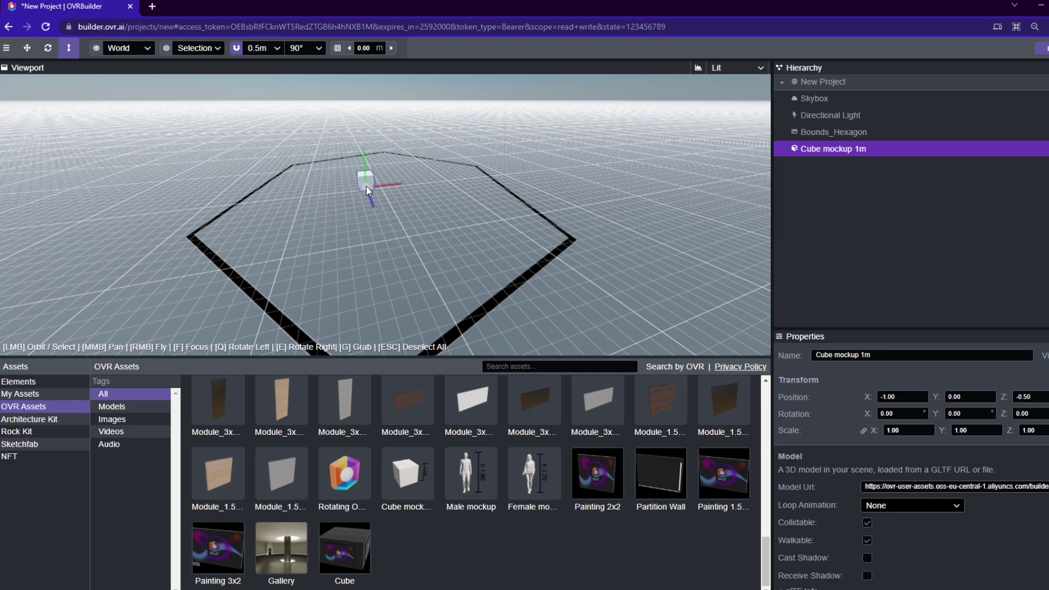
mouse_move(398, 169)
left_mouse_down()
mouse_move(443, 152)
mouse_move(413, 169)
left_mouse_up()
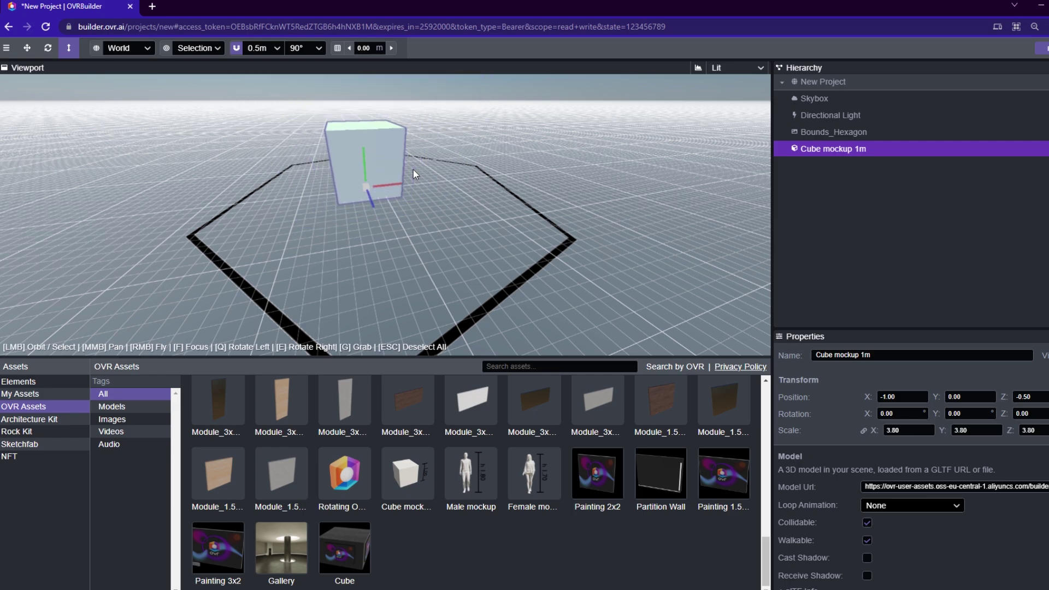
- Place a second, normal-size Cube mockup 1m in front of the large one at -1, 0, 5
left_click(407, 473)
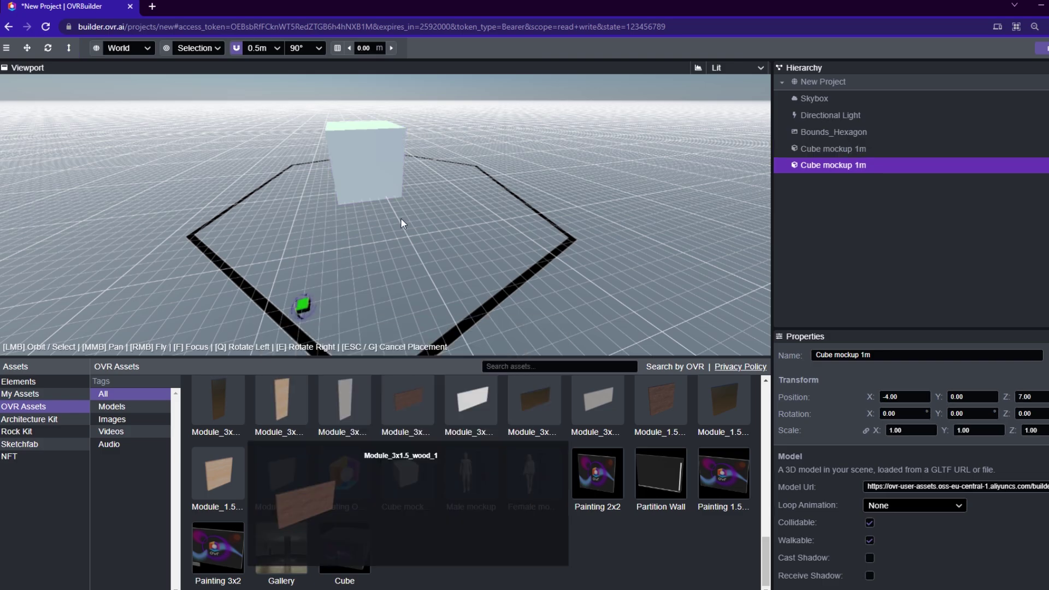
left_click(387, 238)
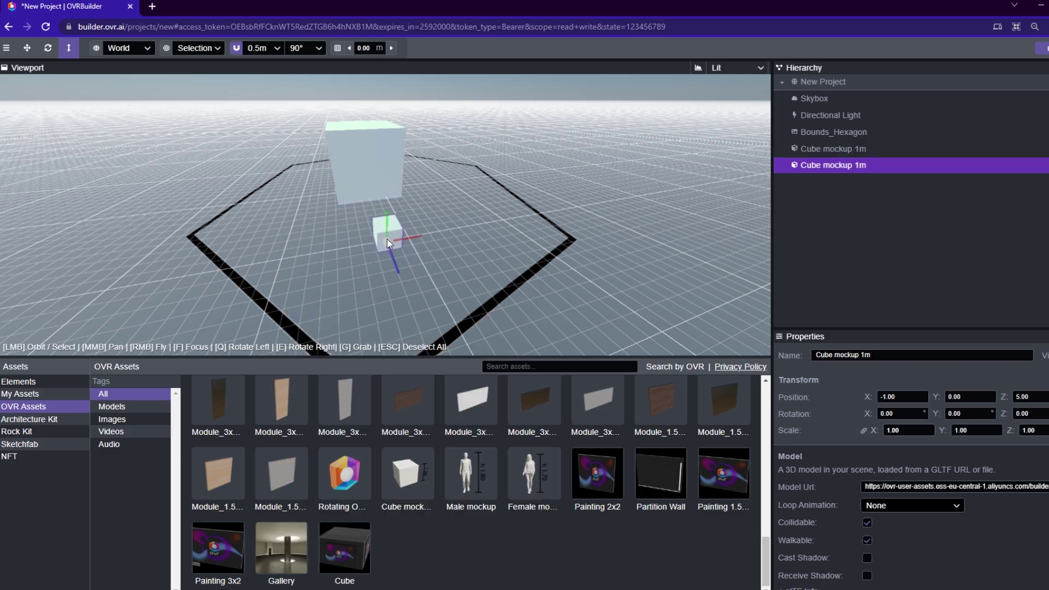
left_click(28, 50)
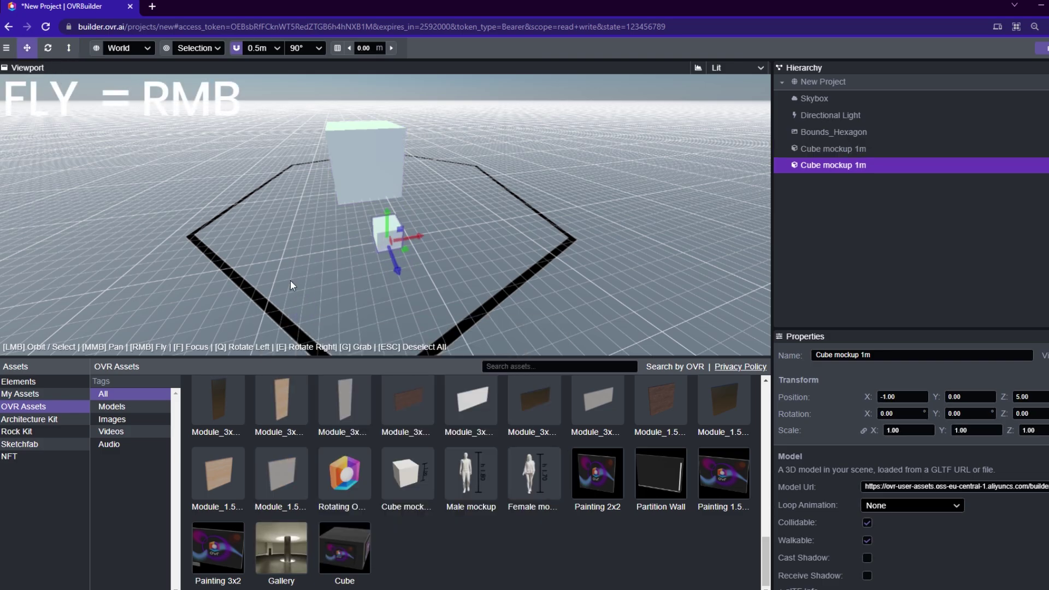
right_click_drag(290, 280, 440, 276)
- Turn on Cast Shadow and Receive Shadow for the cube
right_click_drag(375, 257, 415, 250)
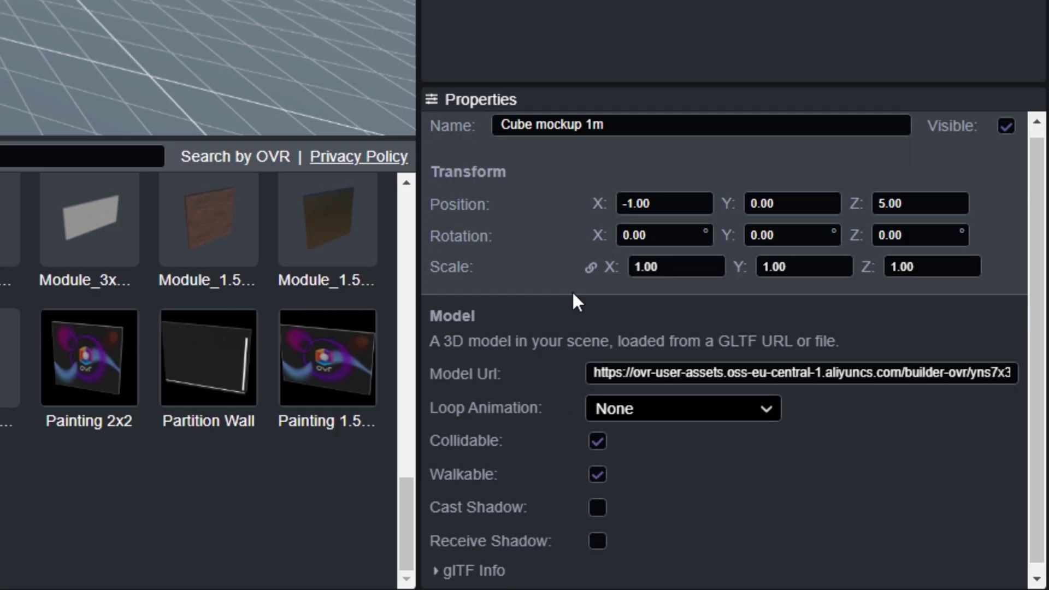
scroll(851, 480, "down", 1)
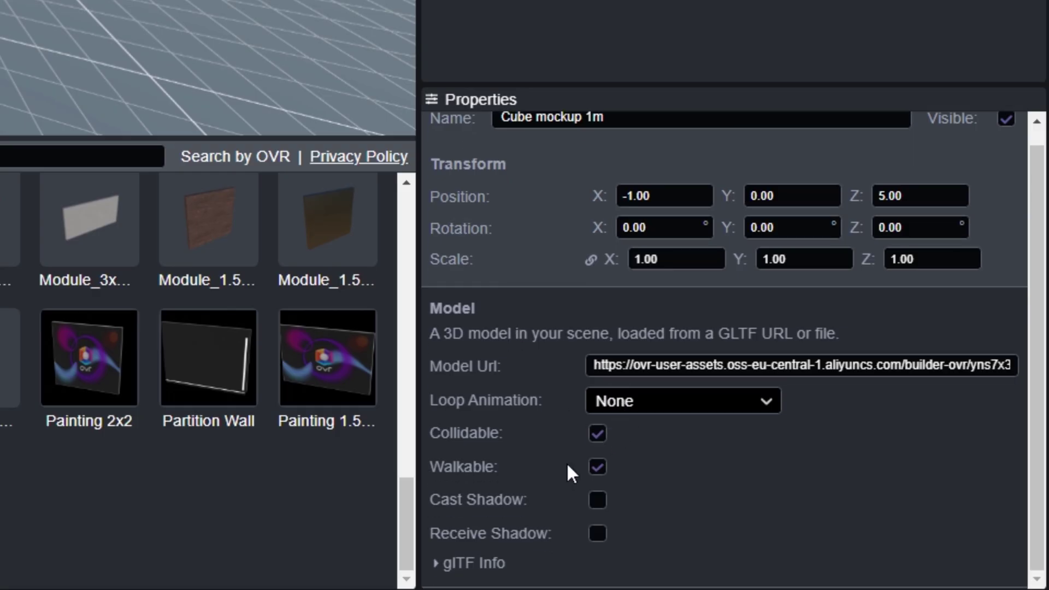
left_click(603, 506)
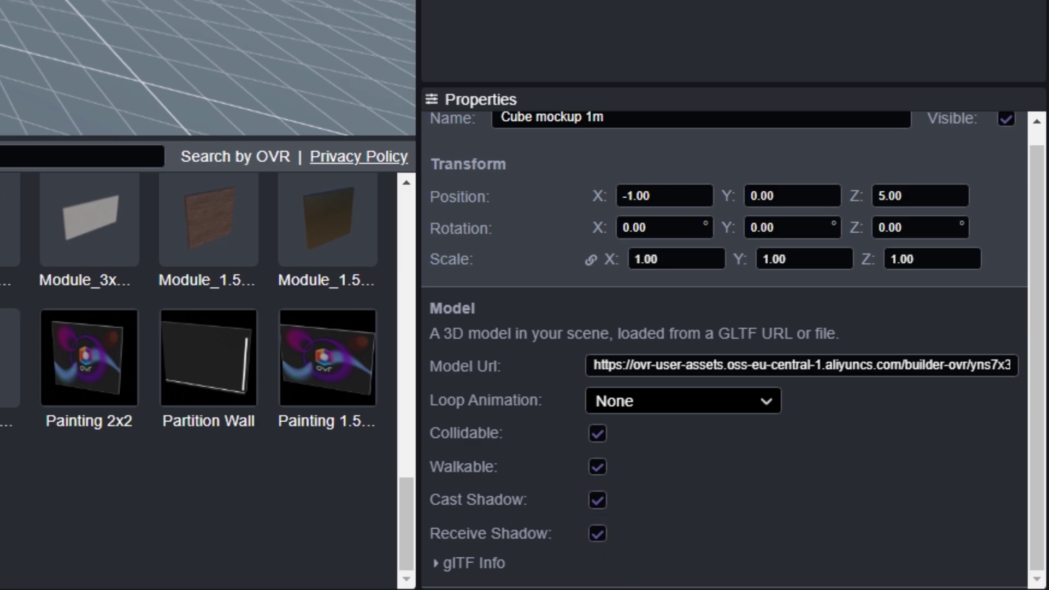
left_click(599, 500)
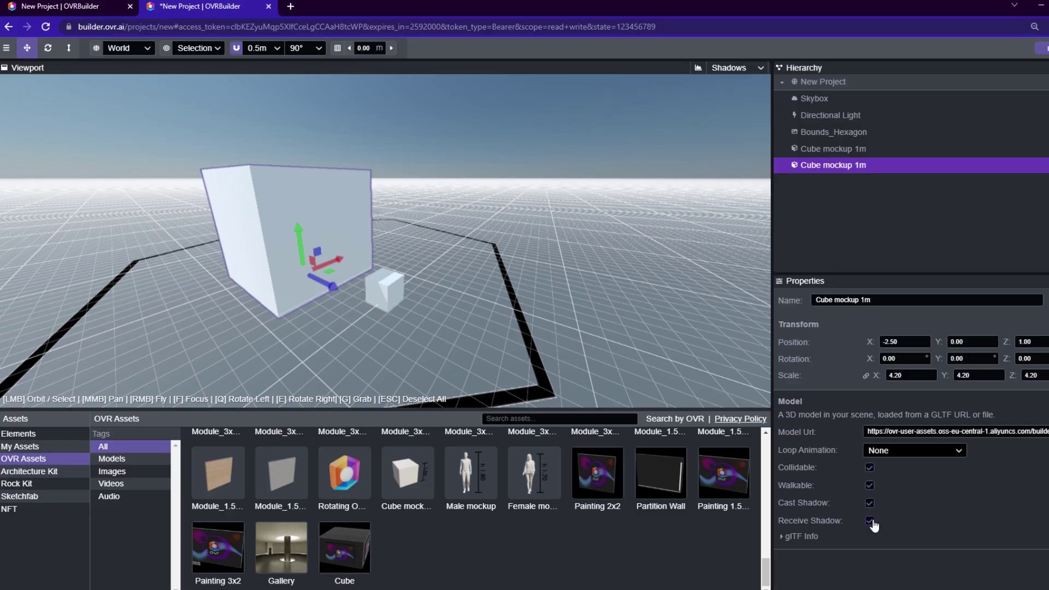
- Nudge the small cube slightly back along its Z axis
left_click(397, 292)
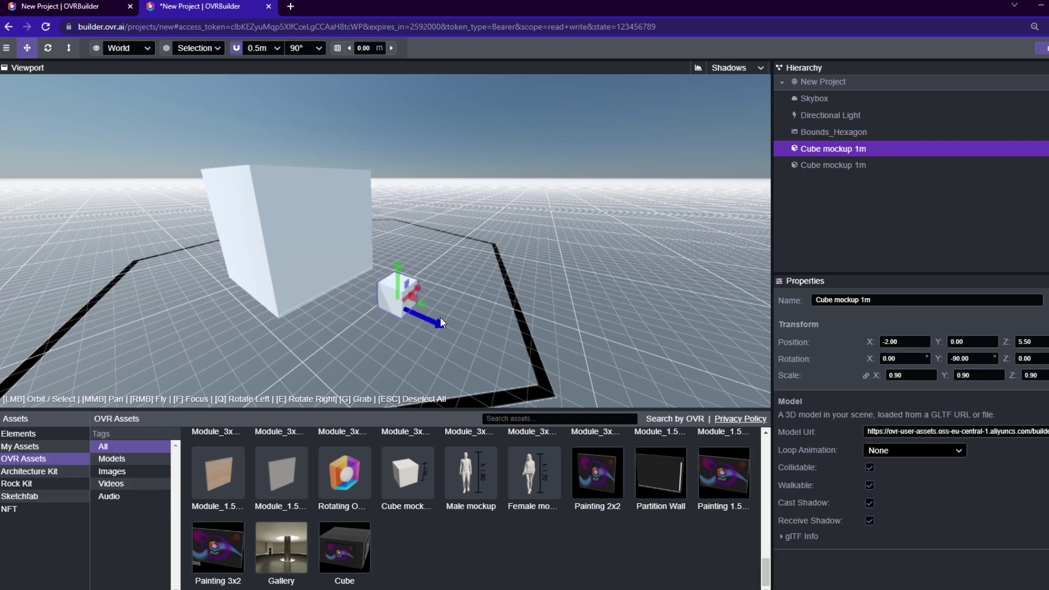
mouse_move(440, 317)
left_mouse_down()
mouse_move(410, 307)
mouse_move(469, 312)
mouse_move(428, 310)
left_mouse_up()
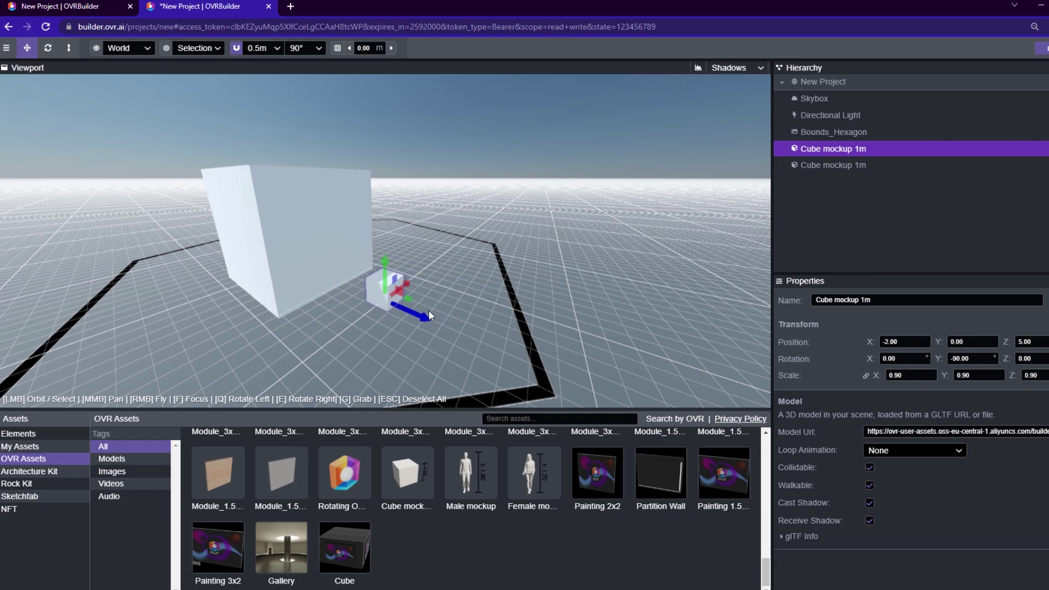
left_click(824, 115)
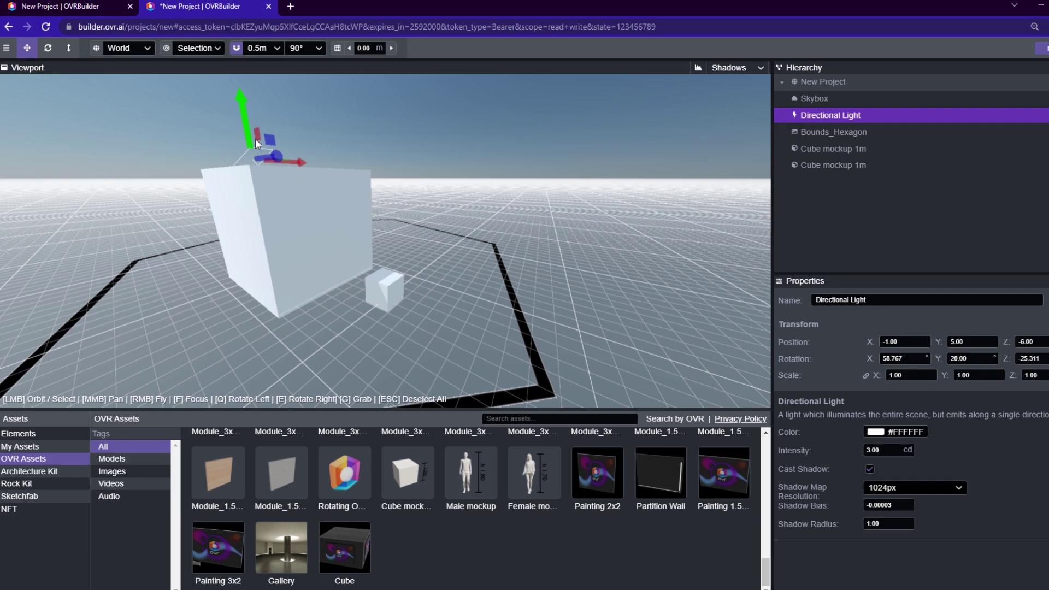
- Lift the Directional Light to Y 5.50, undo the overshoot, and select Skybox
left_click_drag(245, 130, 523, 132)
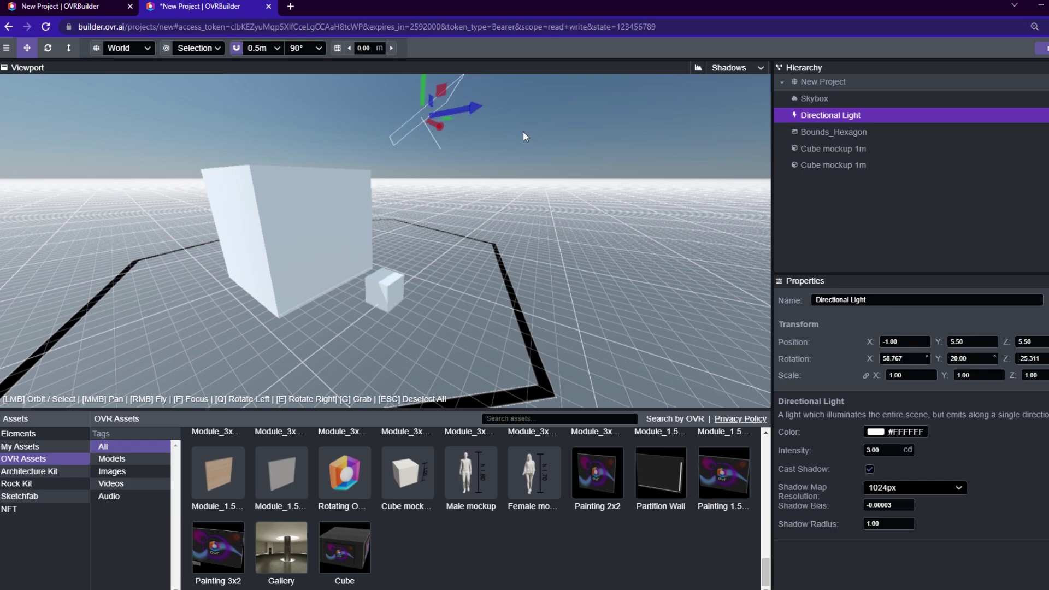
key("ctrl+z")
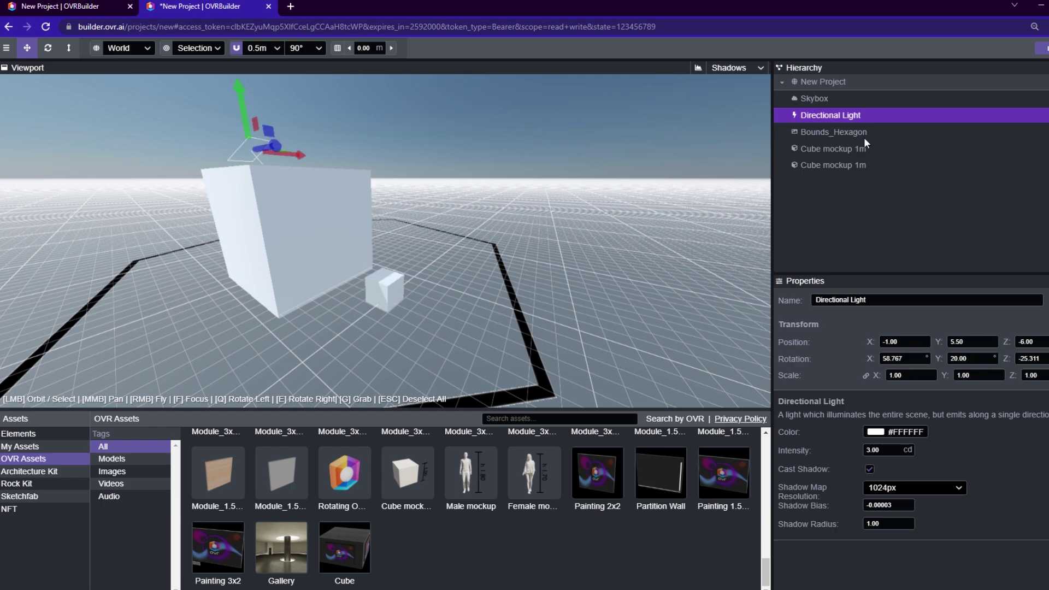
left_click(818, 100)
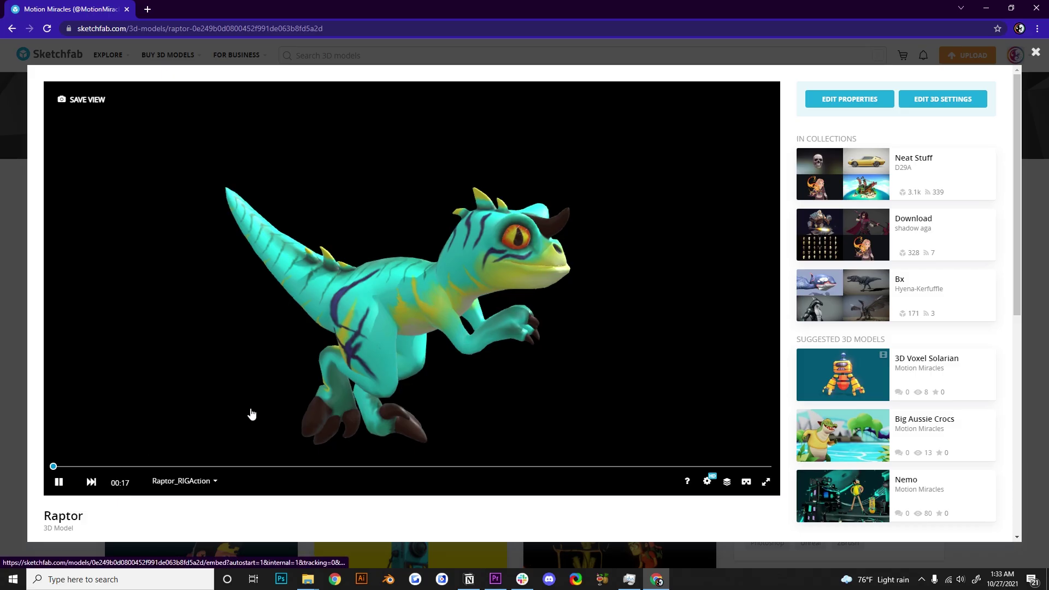
- Orbit the Raptor preview to a side view, then close the Sketchfab viewer
left_click_drag(251, 414, 361, 354)
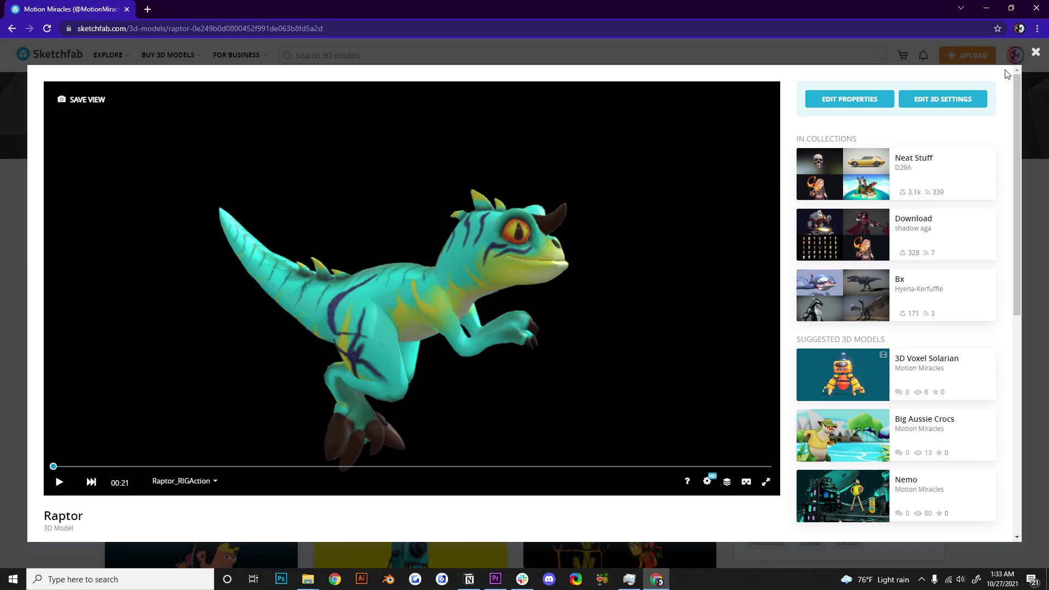
left_click(1035, 52)
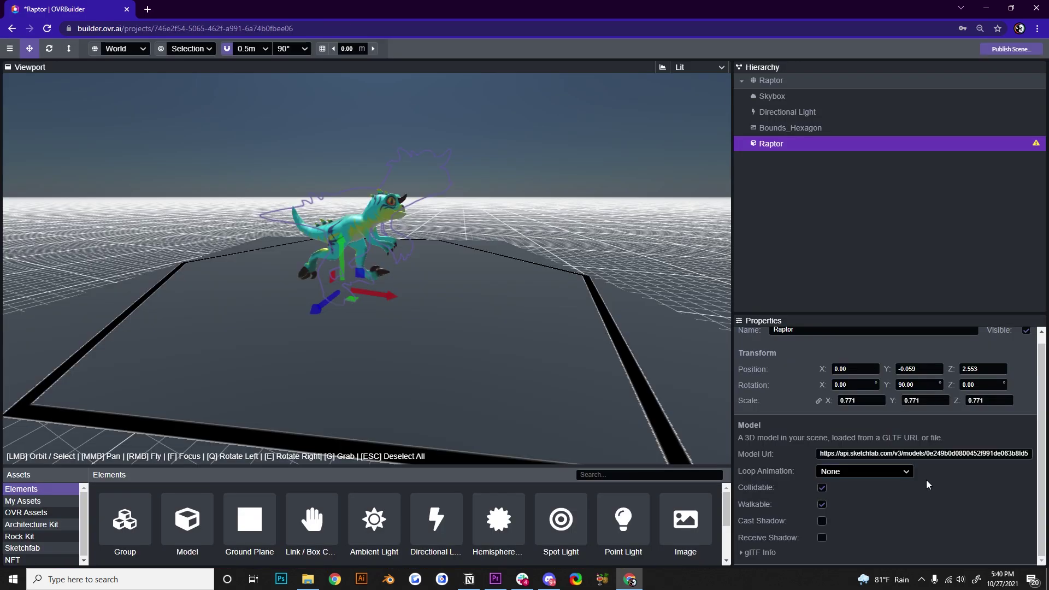
- Set the Raptor's Loop Animation to Raptor_RIGAction, with Collidable and Walkable checked
left_click(878, 473)
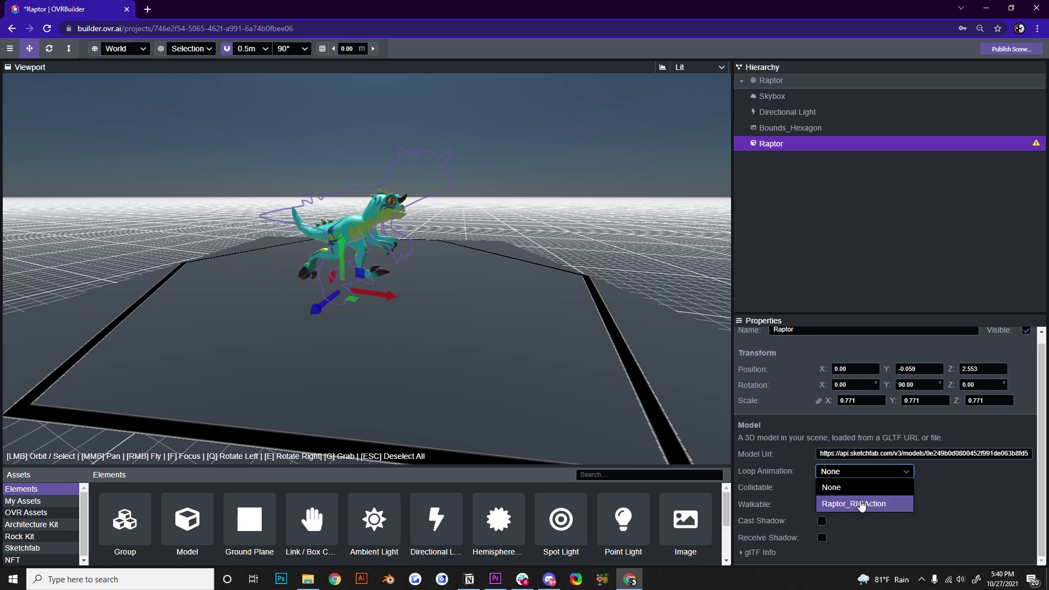
left_click(896, 503)
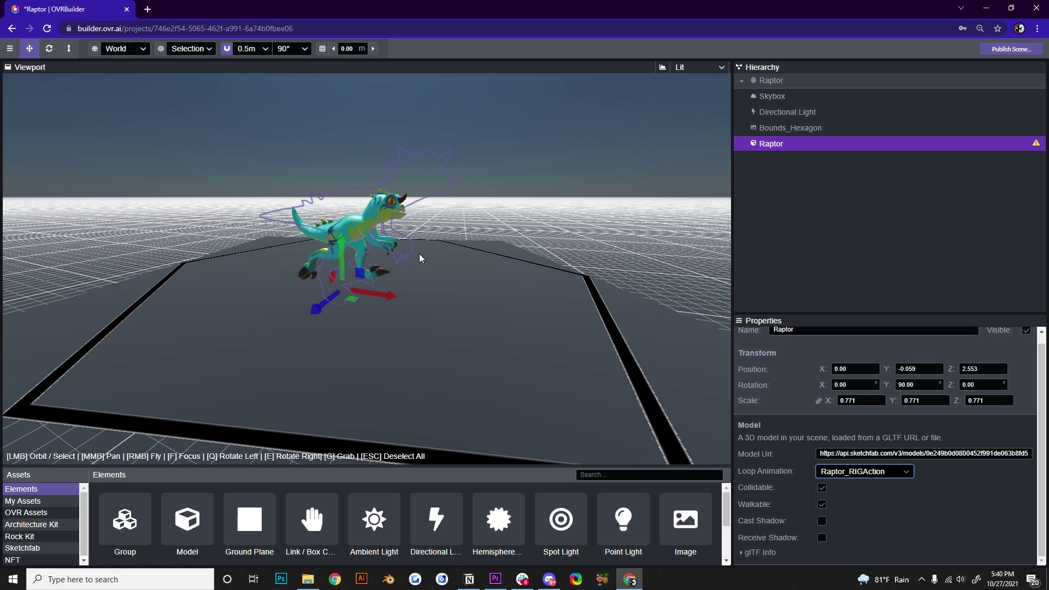
scroll(383, 266, "up", 2)
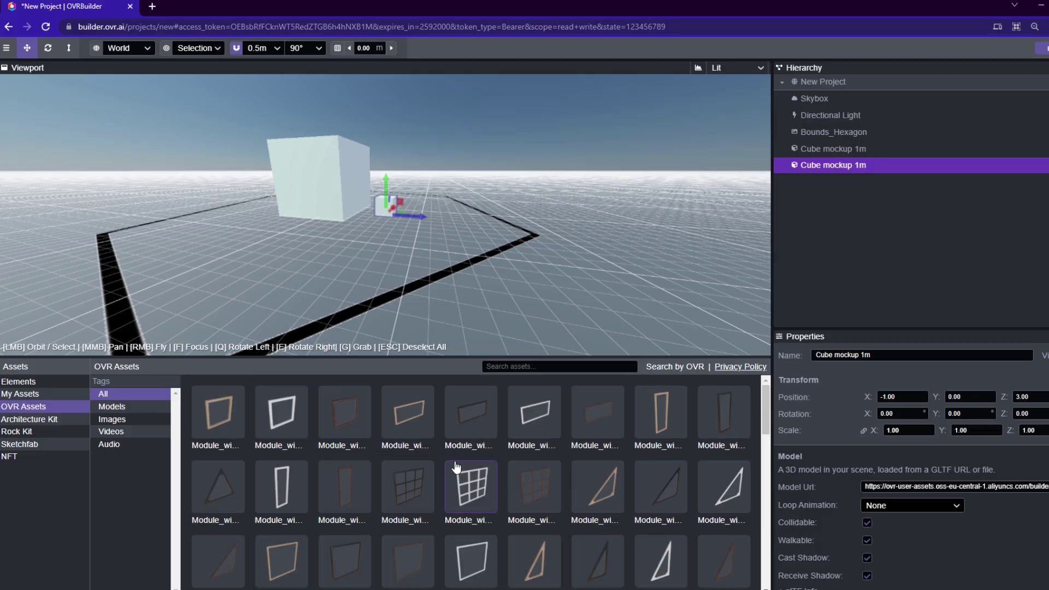
- Browse the OVR Assets grid, then the Architecture Kit assets
scroll(438, 461, "down", 10)
scroll(438, 460, "up", 5)
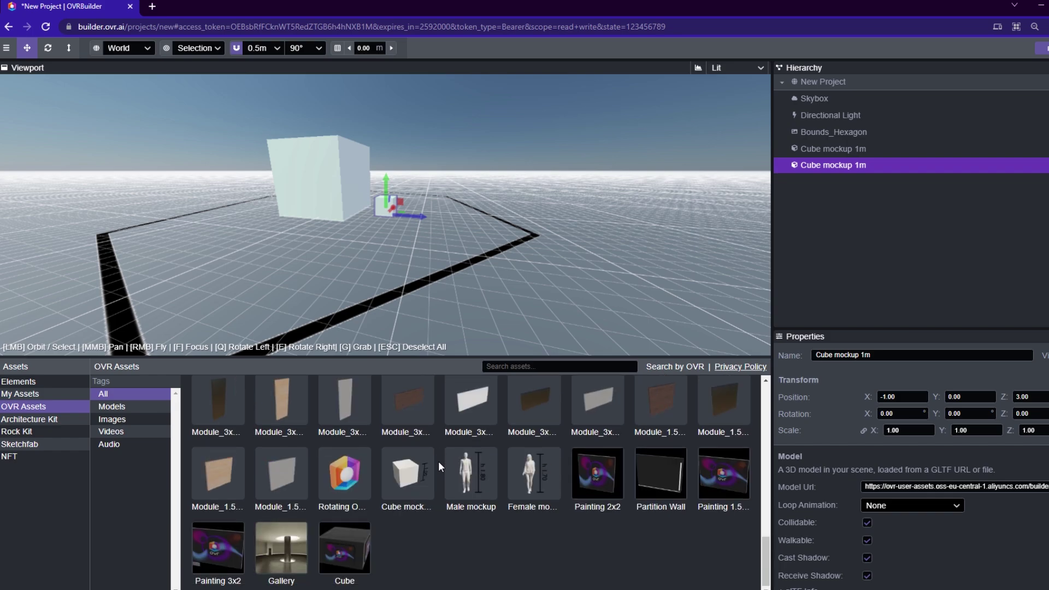
scroll(438, 461, "up", 2)
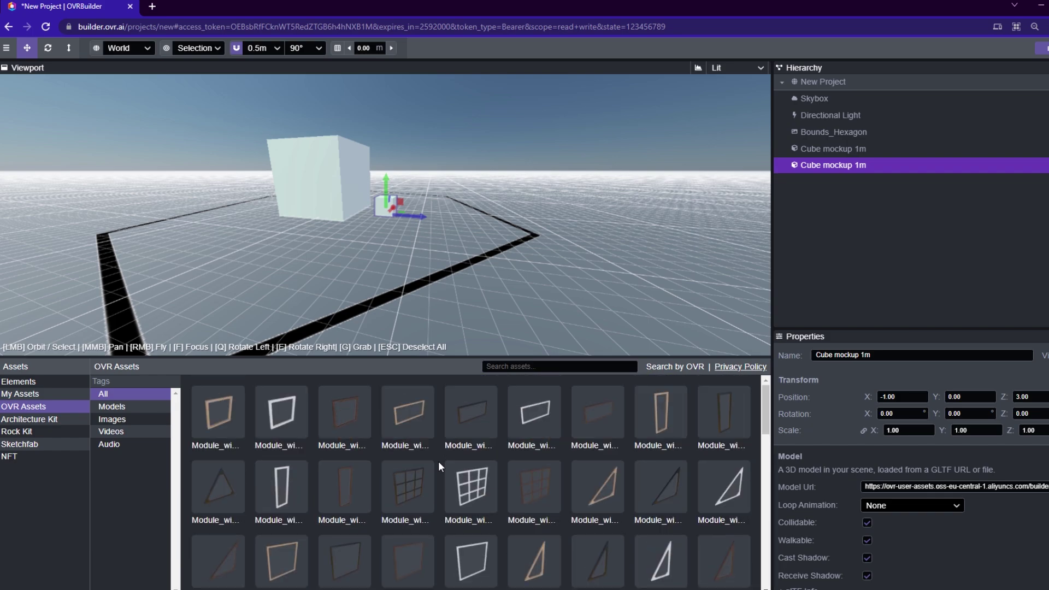
mouse_move(522, 468)
left_click(58, 418)
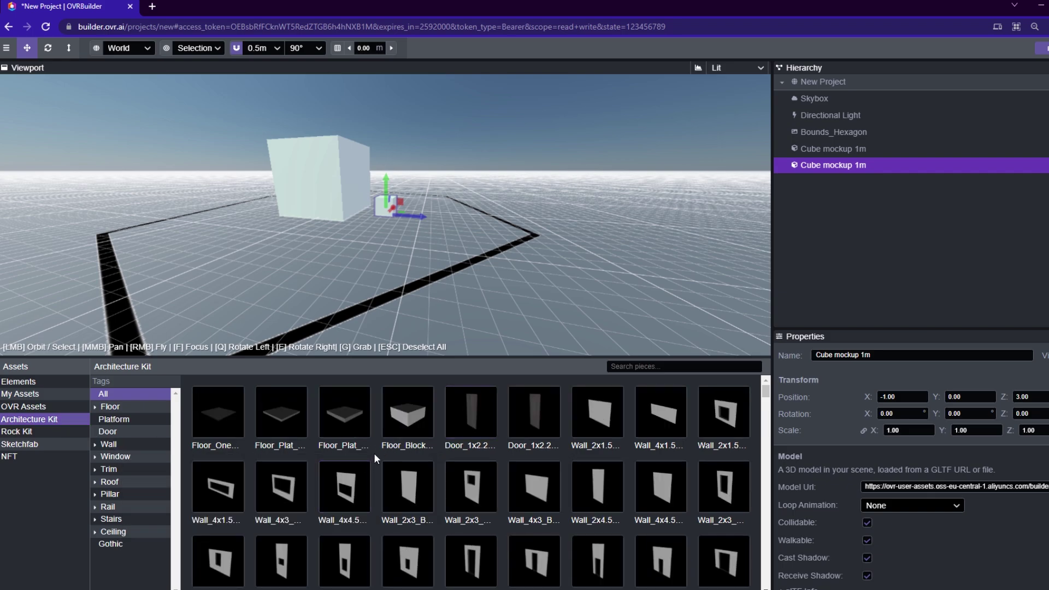
scroll(373, 454, "down", 5)
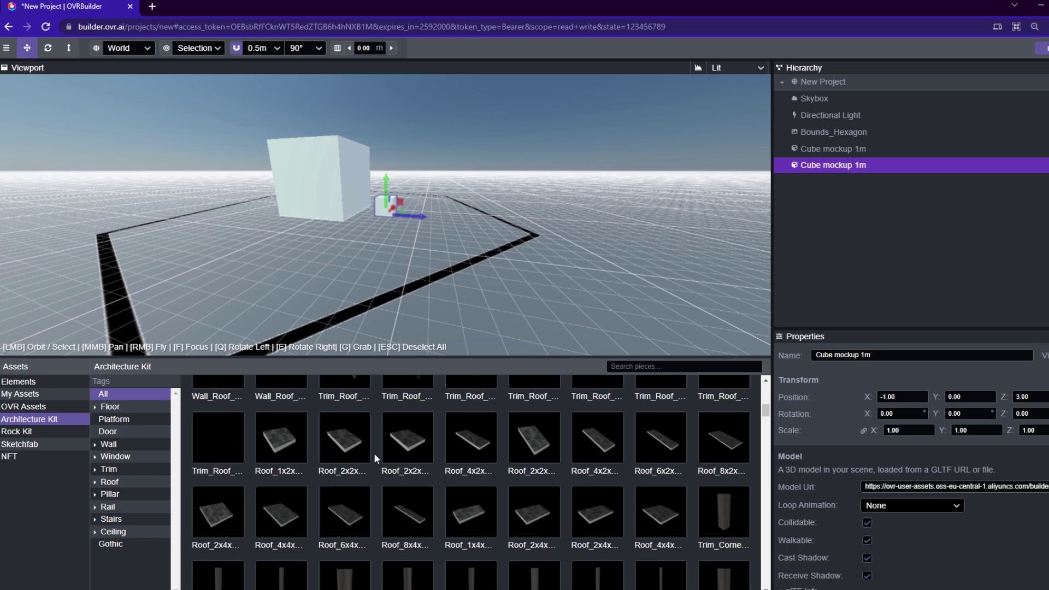
scroll(374, 453, "down", 3)
- Look through the Rock Kit, then switch to the Sketchfab model library
left_click(28, 430)
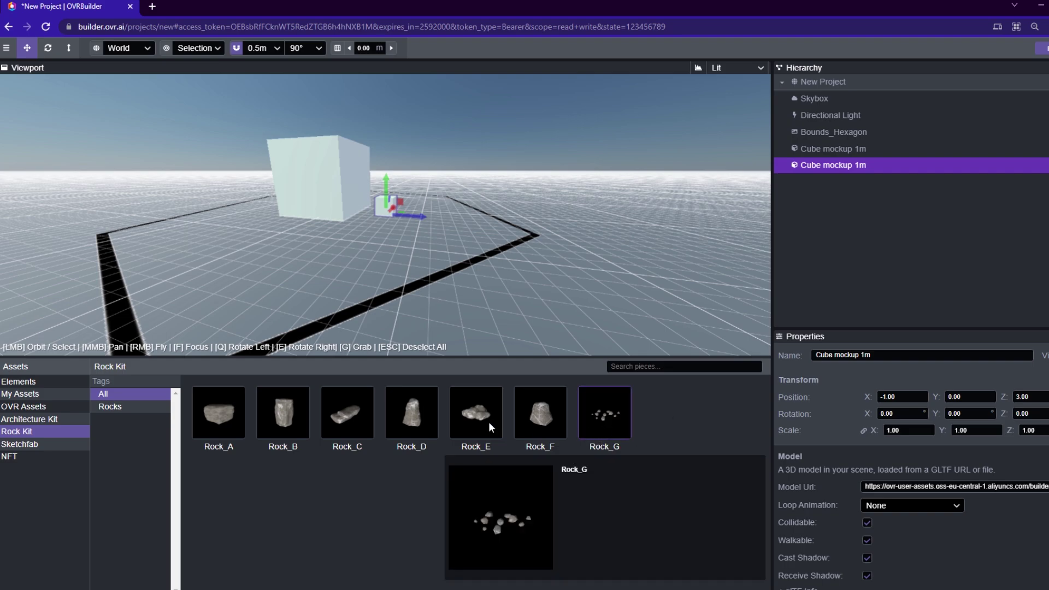
mouse_move(400, 424)
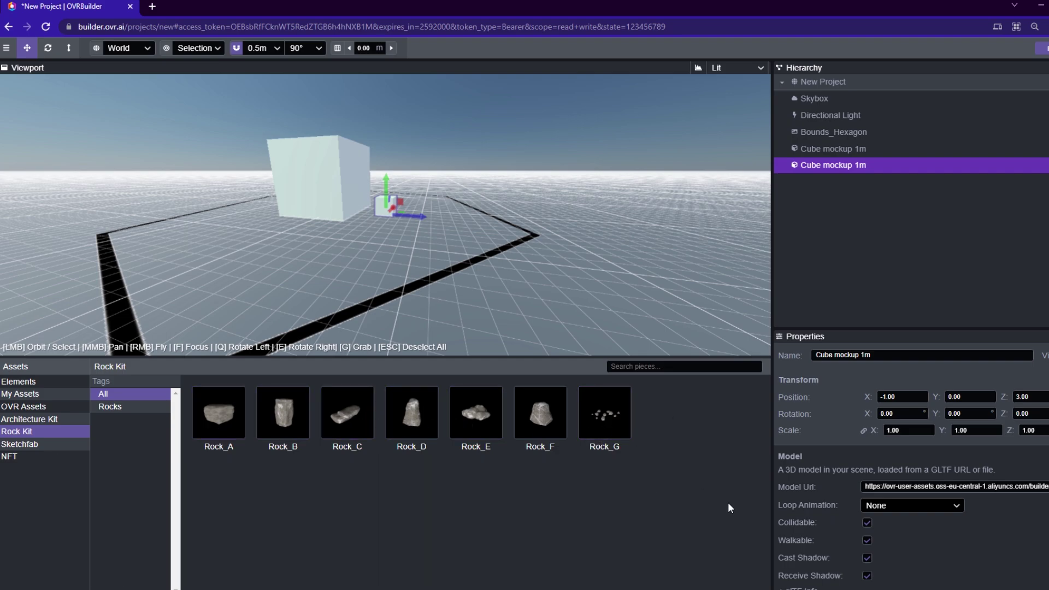
left_click(33, 444)
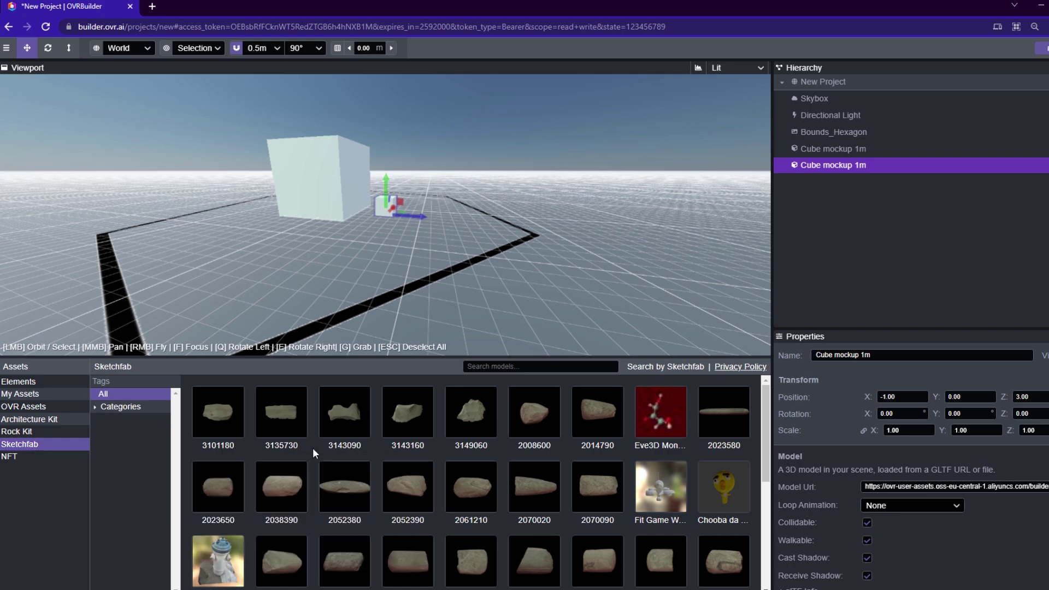
scroll(318, 453, "down", 5)
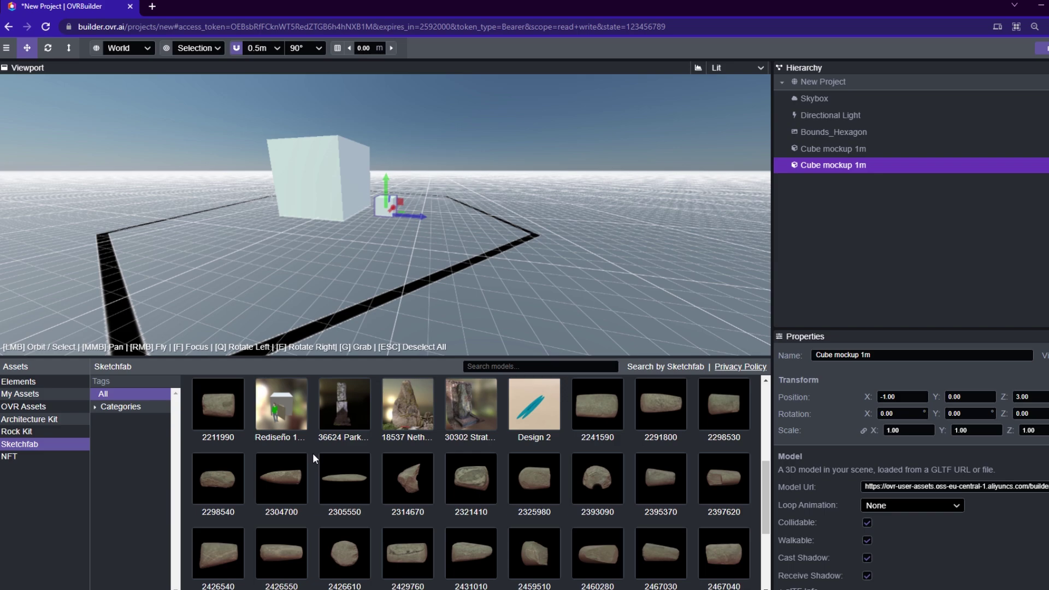
scroll(312, 453, "down", 5)
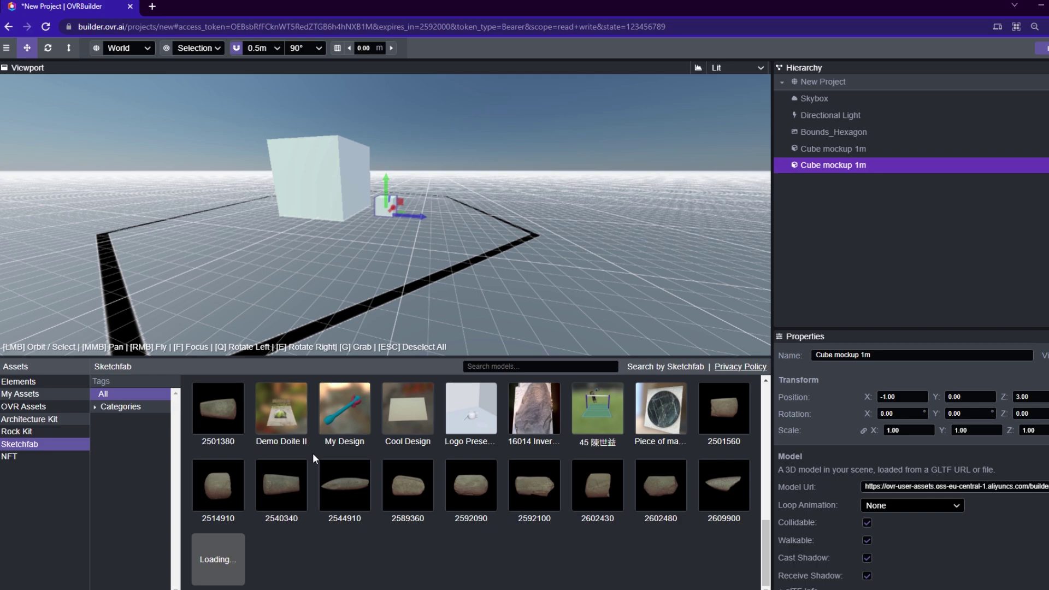
- Delete the large and small Cube mockup 1m models from the scene
left_click(325, 170)
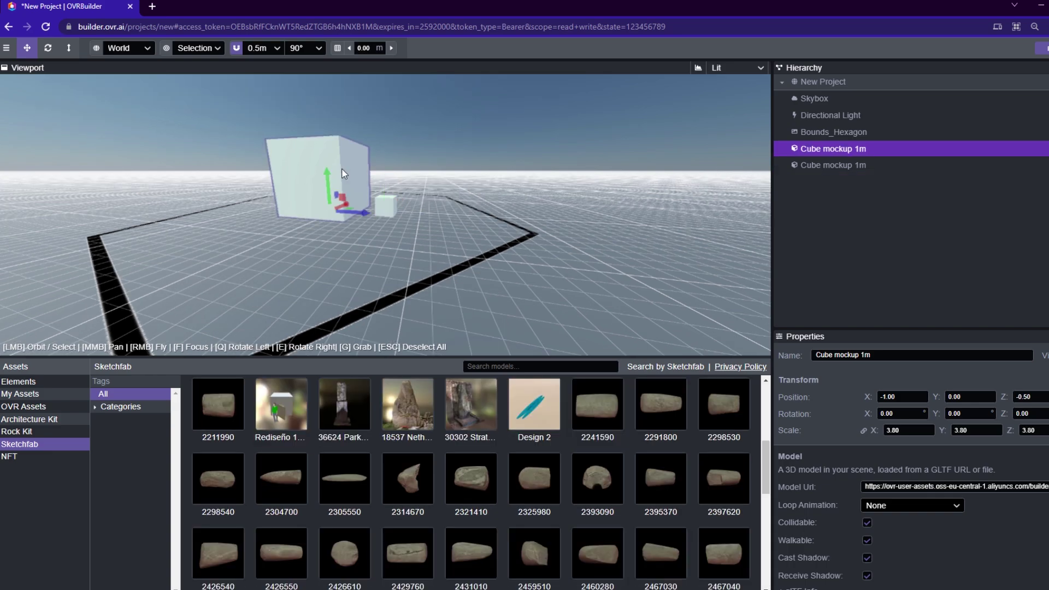
key("Delete")
left_click(384, 209)
key("Delete")
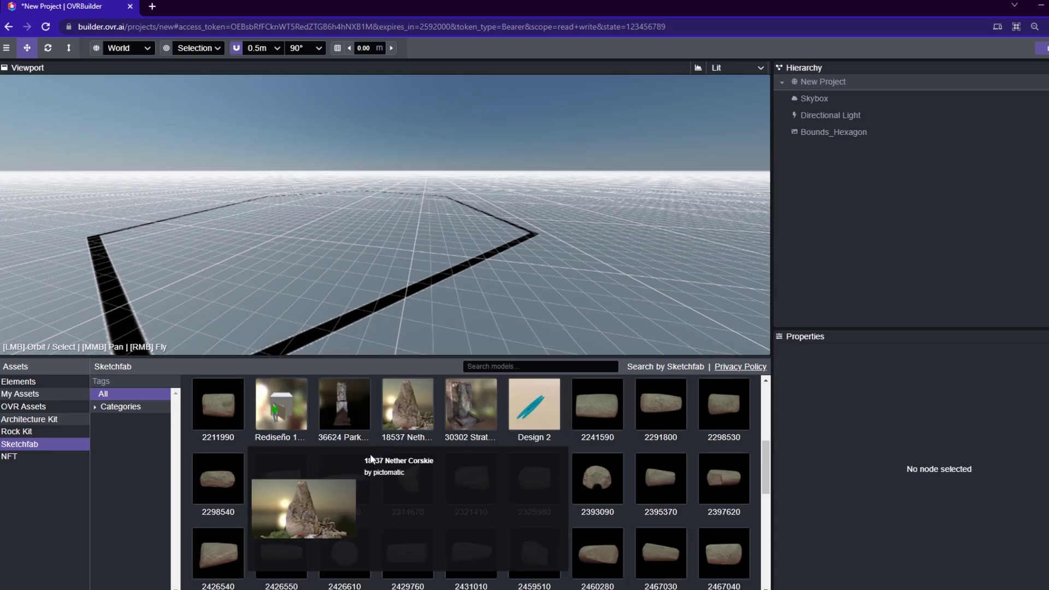
- Search the Sketchfab library for 'pokemon' and browse the results
left_click(511, 366)
type("pokemon")
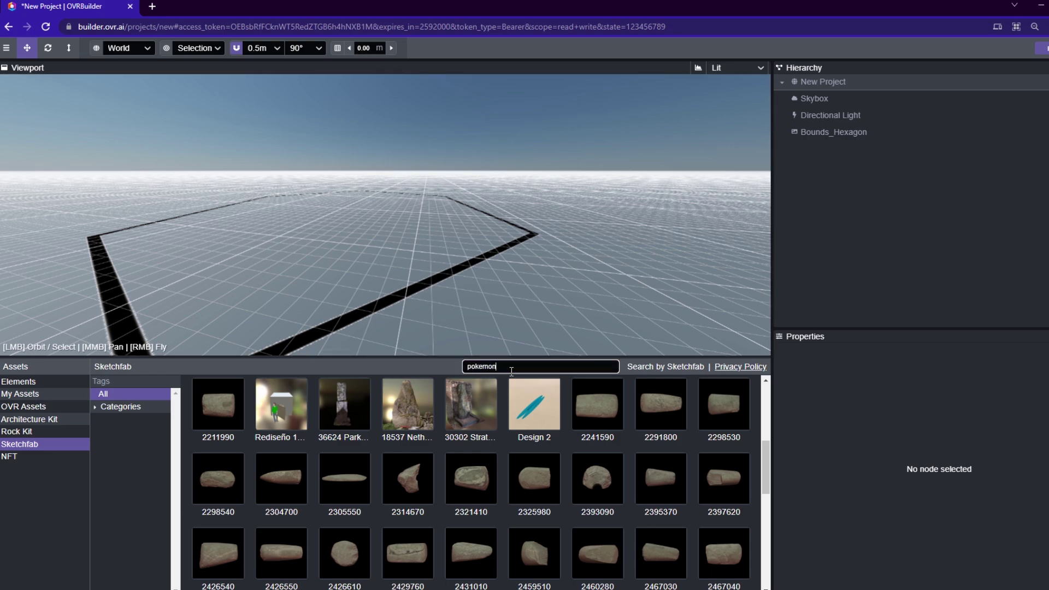
key("Return")
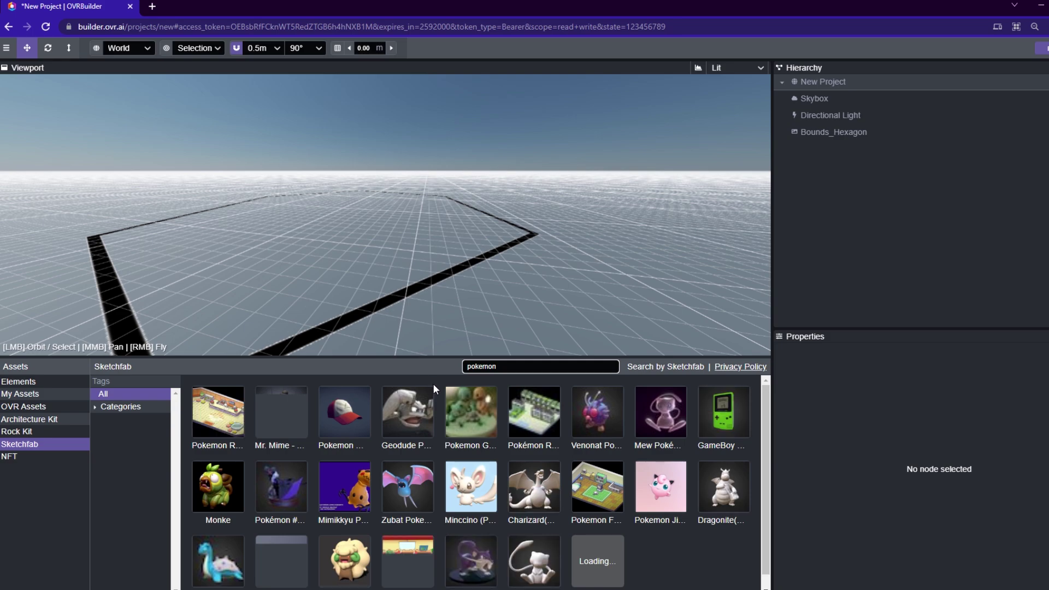
mouse_move(424, 508)
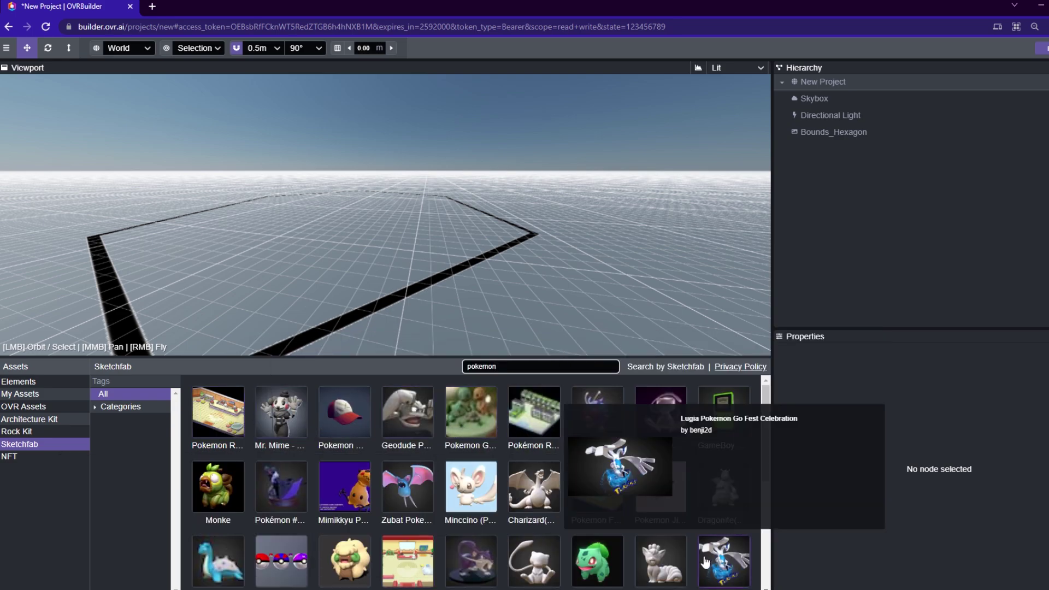
scroll(566, 530, "down", 3)
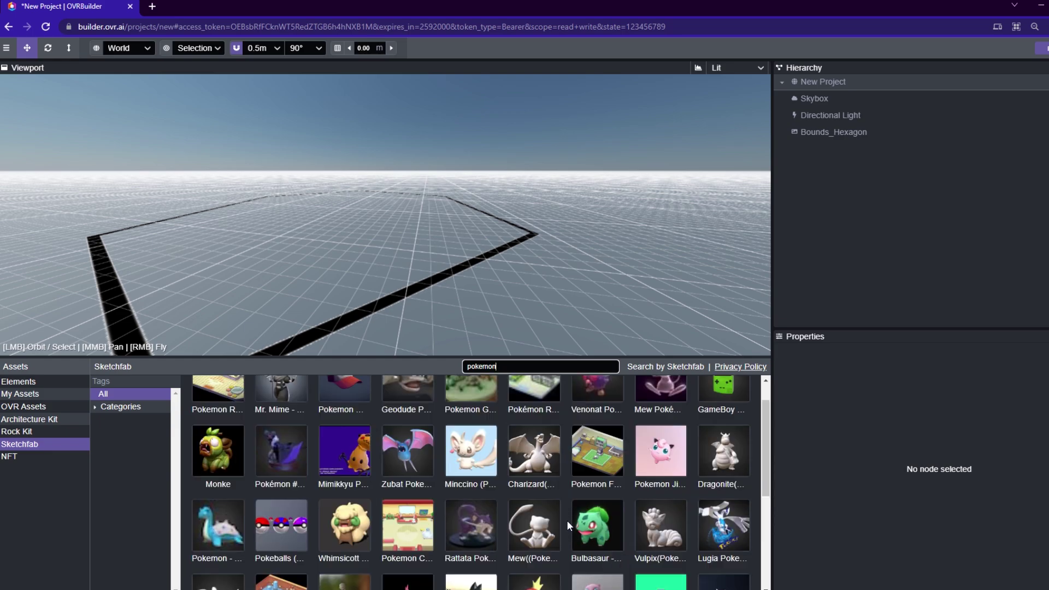
mouse_move(277, 469)
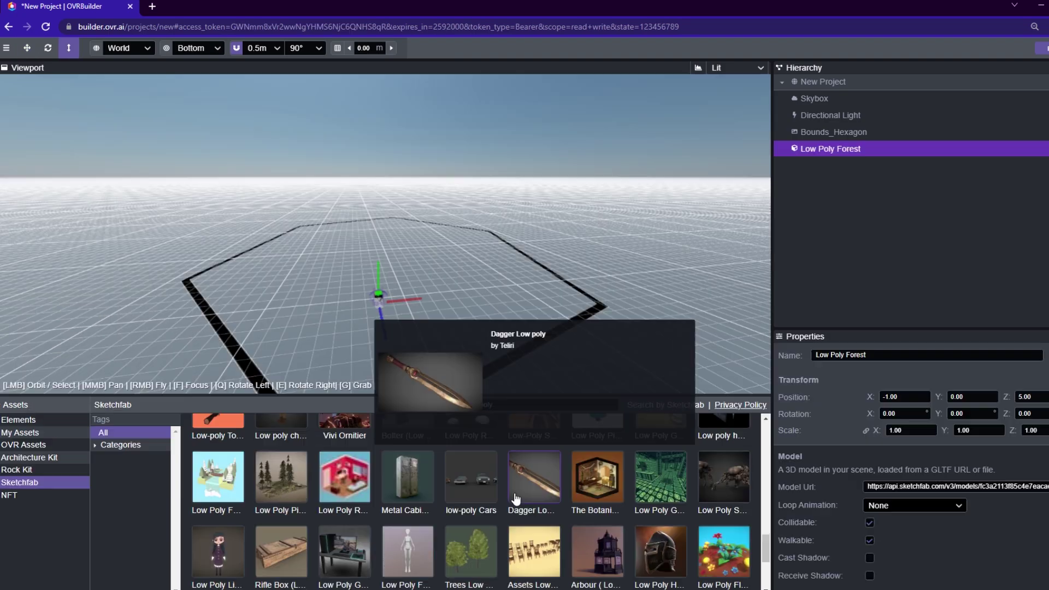
- Push the Low Poly Forest farther back in the scene
scroll(378, 296, "up", 5)
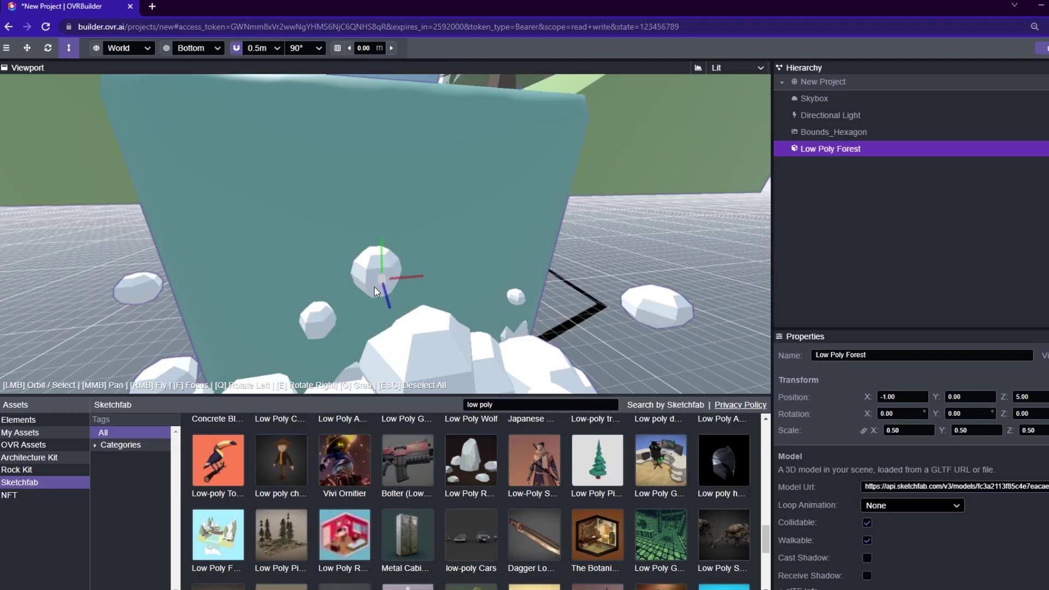
scroll(377, 289, "down", 8)
scroll(420, 282, "up", 5)
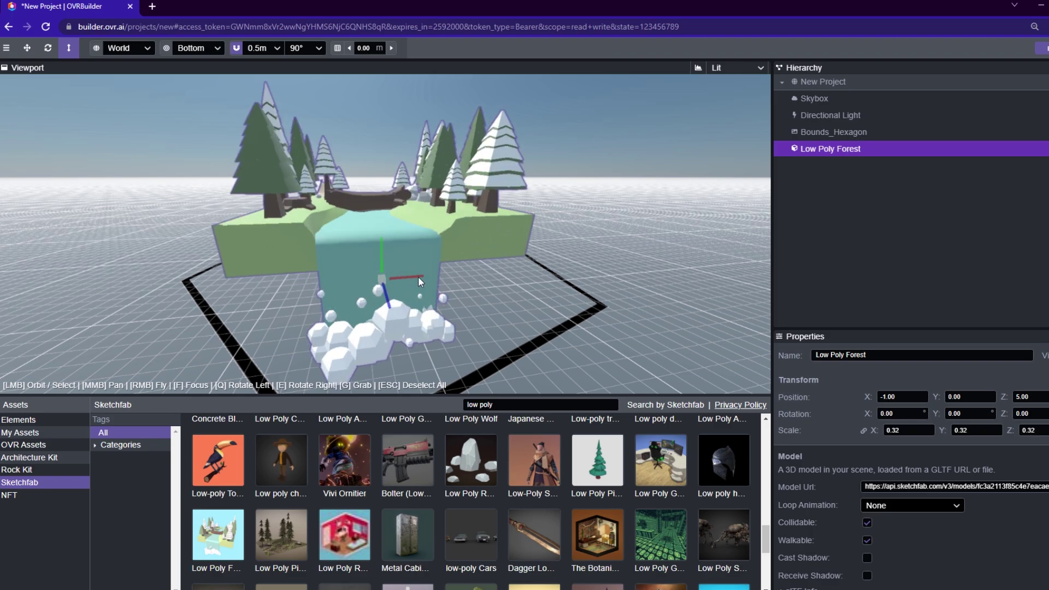
mouse_move(421, 282)
left_mouse_down()
mouse_move(531, 297)
mouse_move(413, 284)
mouse_move(383, 301)
left_mouse_up()
scroll(436, 265, "up", 5)
scroll(532, 298, "down", 6)
scroll(438, 494, "up", 2)
scroll(438, 495, "down", 1)
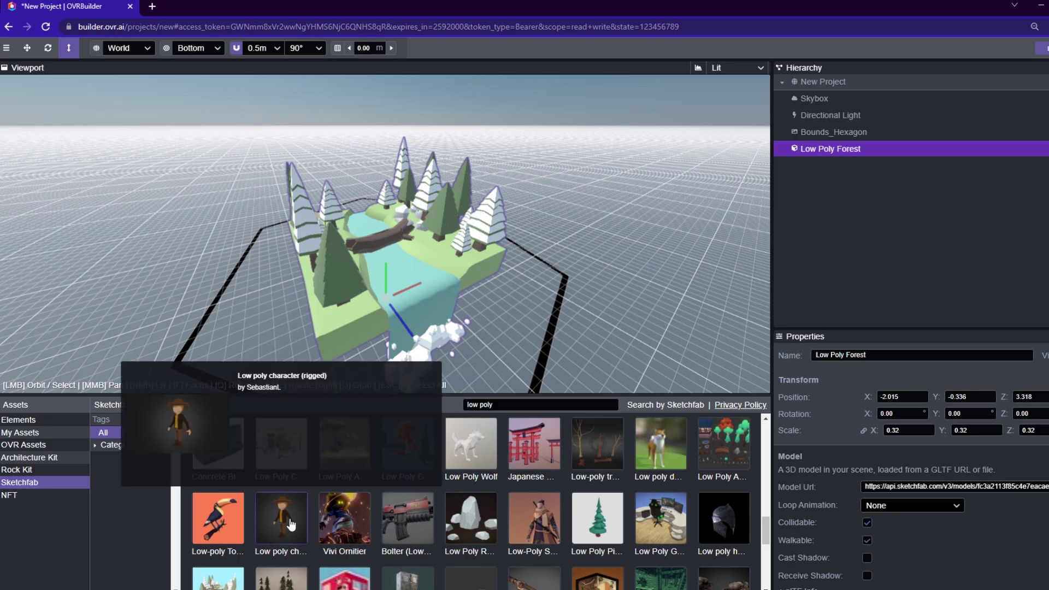
- Add the Low poly character (rigged) to the scene and rotate it
left_click(290, 519)
scroll(313, 476, "down", 5)
scroll(313, 477, "up", 1)
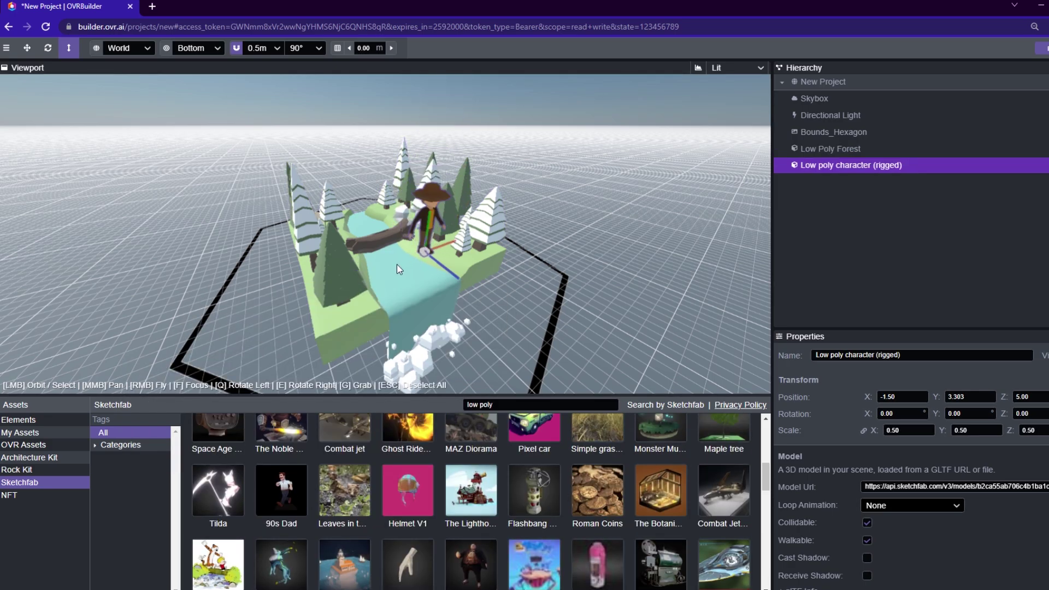
scroll(422, 262, "up", 5)
left_click(48, 48)
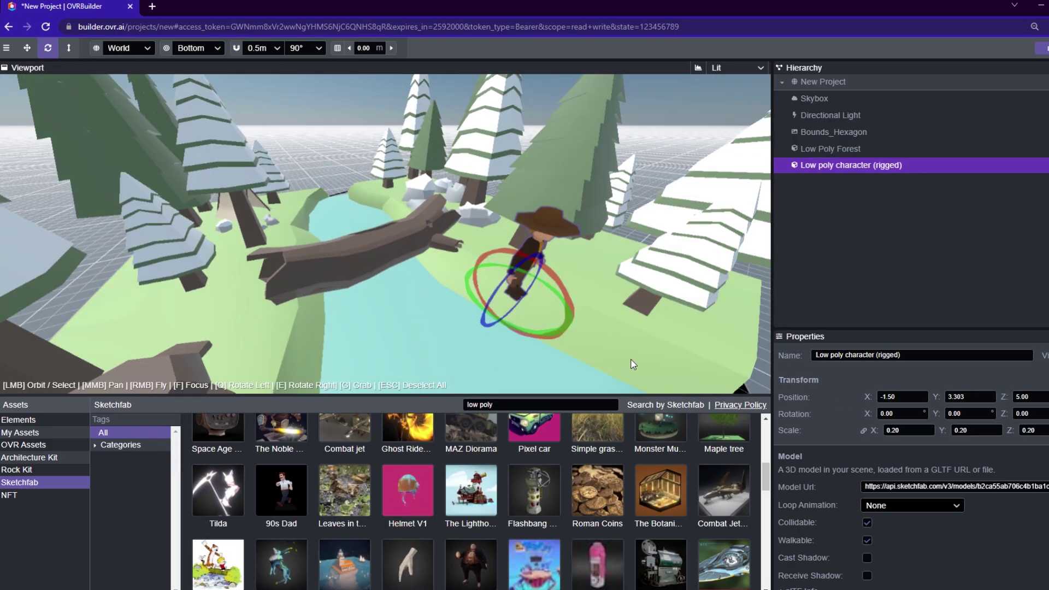
left_click_drag(632, 365, 551, 306)
left_click_drag(437, 273, 481, 314)
scroll(495, 521, "up", 2)
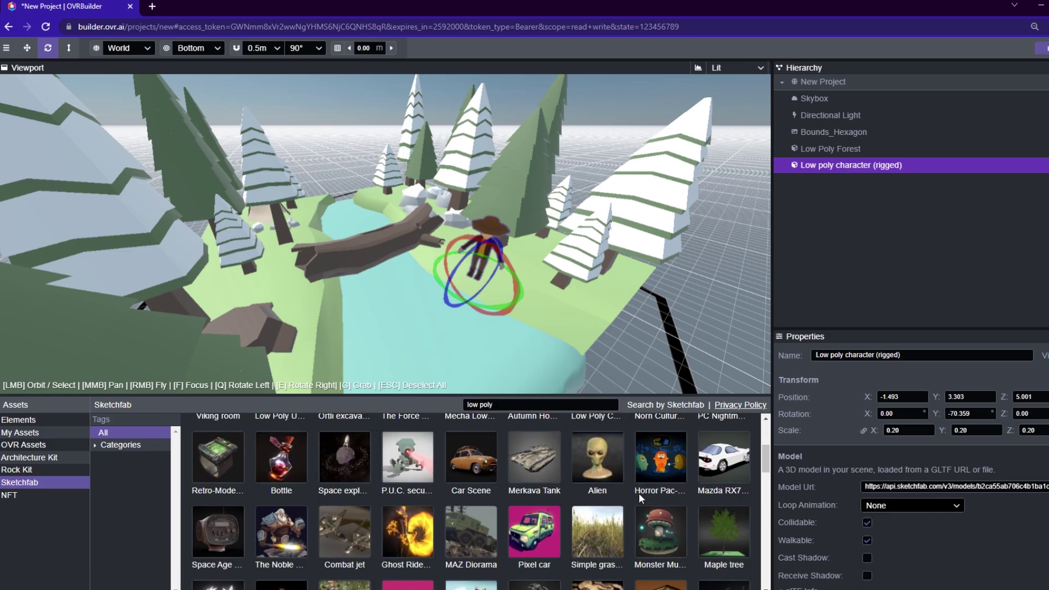
scroll(495, 530, "up", 3)
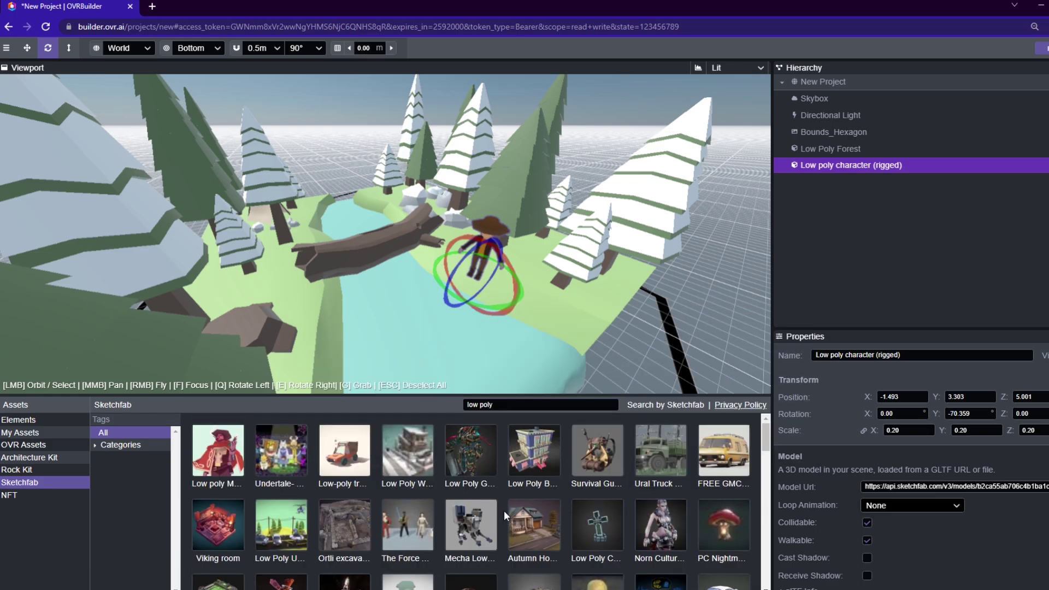
scroll(503, 510, "down", 10)
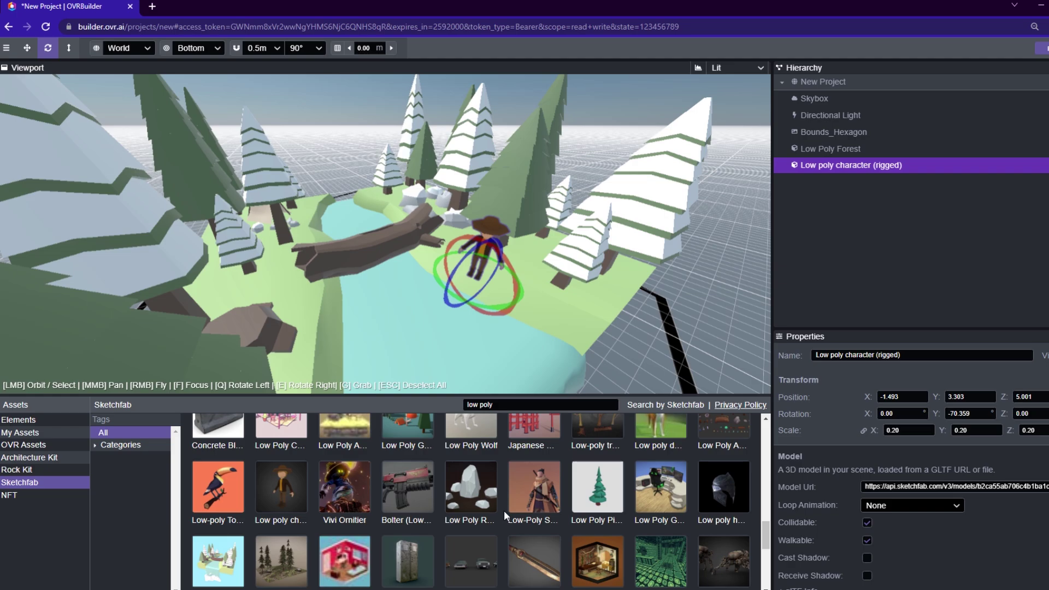
scroll(503, 510, "up", 2)
- Place the Low poly doggy beside the forest, shrink it, turn it, and lower it onto the island
left_click_drag(660, 470, 284, 279)
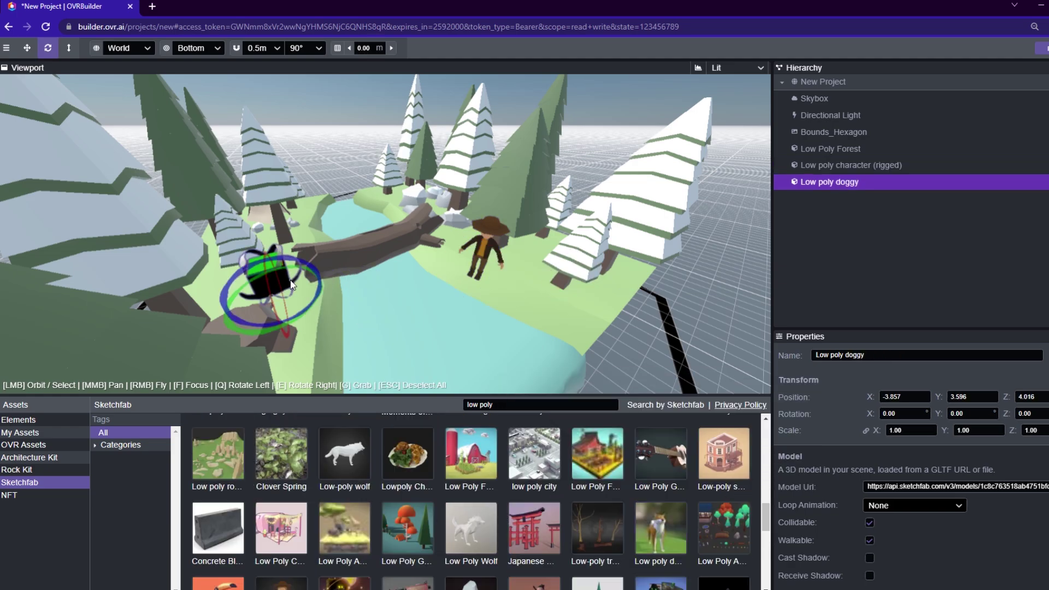
key("s")
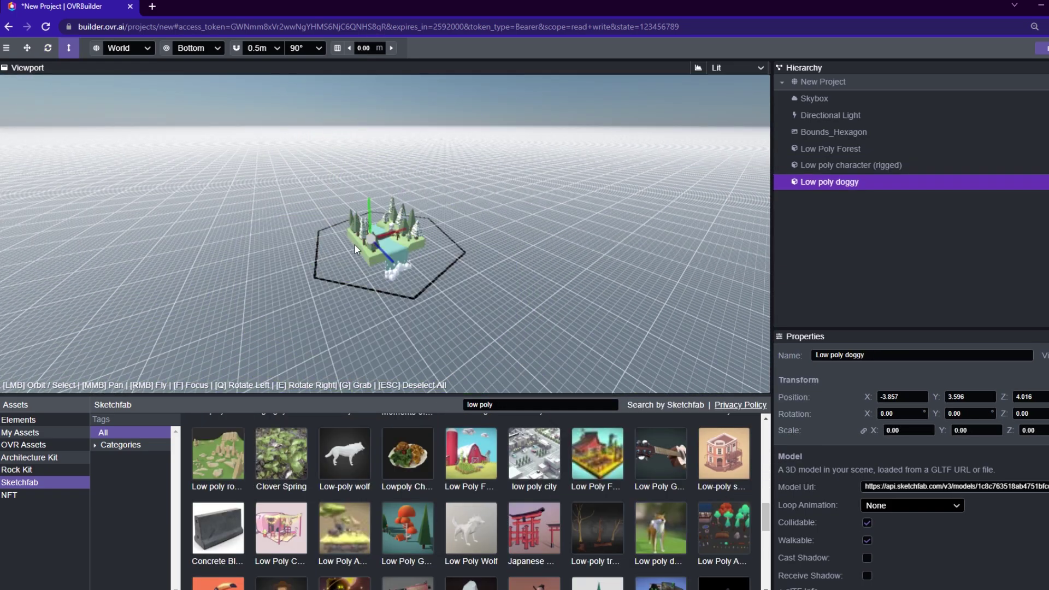
left_click_drag(355, 245, 350, 249)
scroll(305, 258, "up", 8)
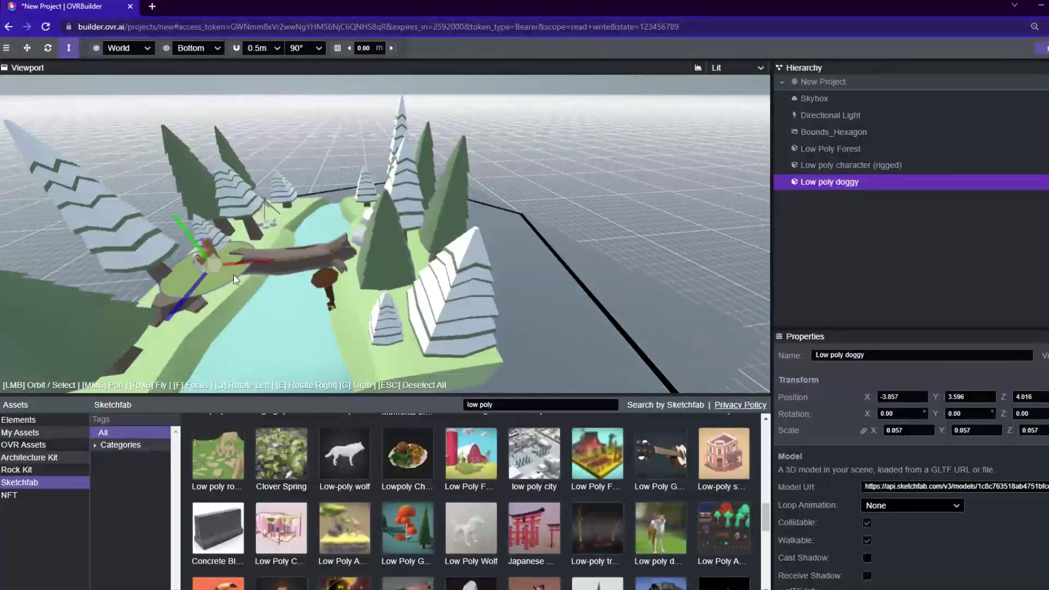
key("r")
left_click_drag(223, 258, 100, 296)
key("g")
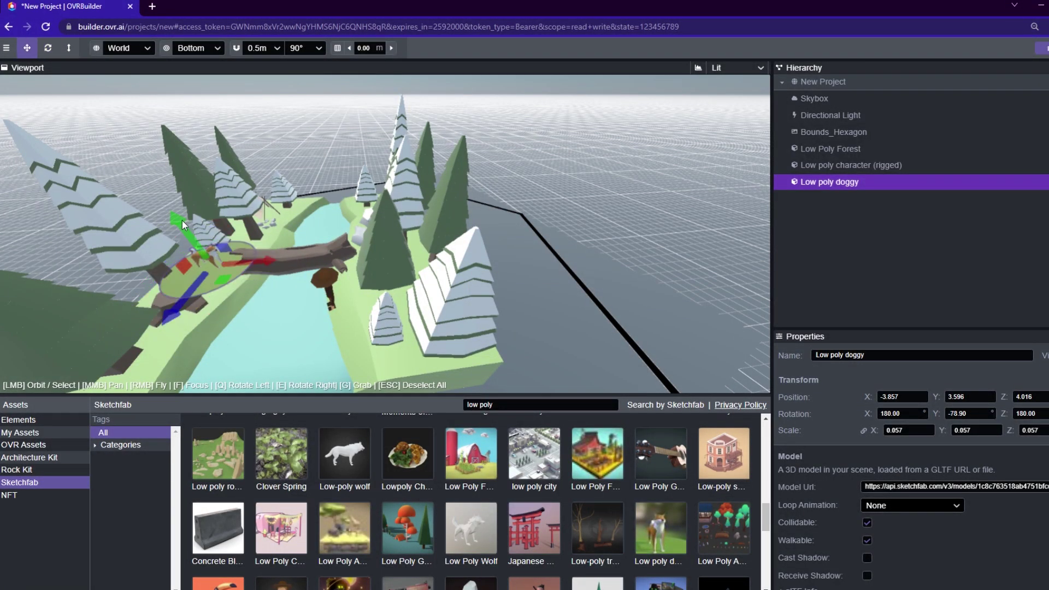
left_click_drag(189, 233, 229, 284)
key("r")
key("g")
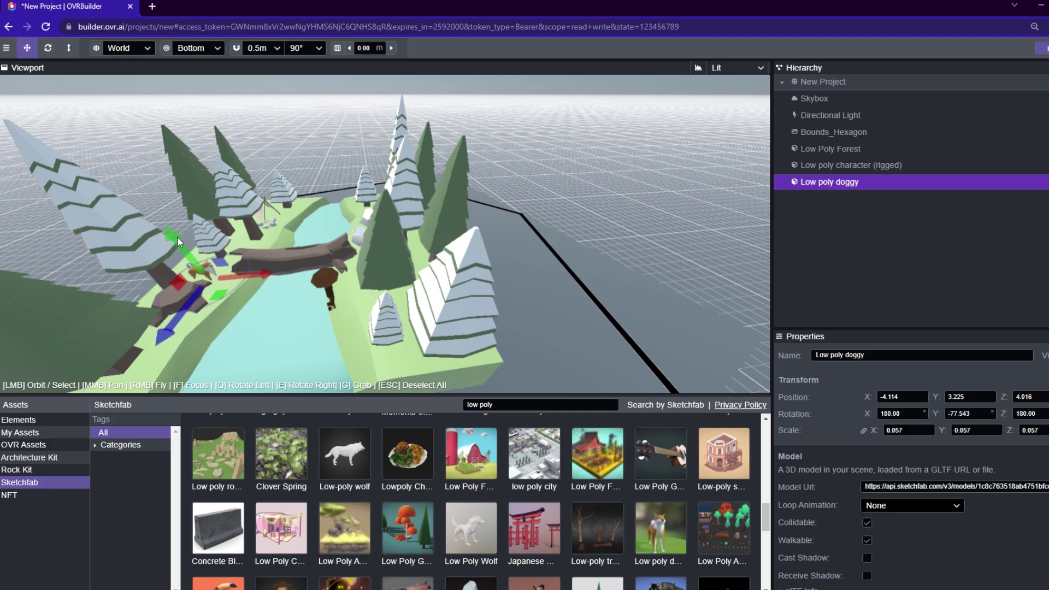
scroll(343, 323, "up", 3)
- Rotate the Low poly character (rigged) to a new facing
left_click(351, 185)
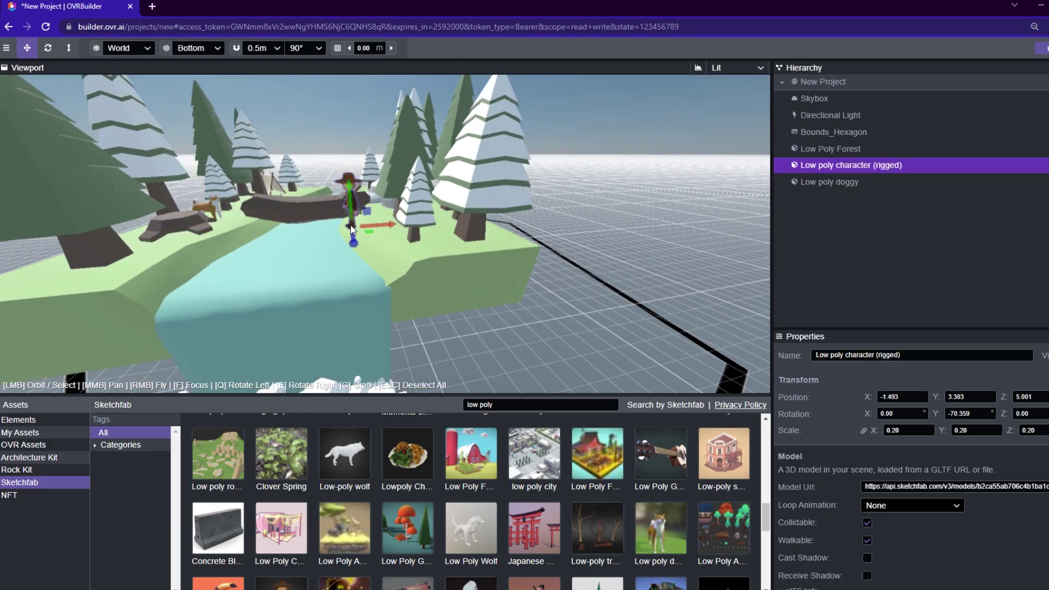
key("r")
left_click_drag(352, 189, 385, 216)
scroll(500, 503, "down", 1)
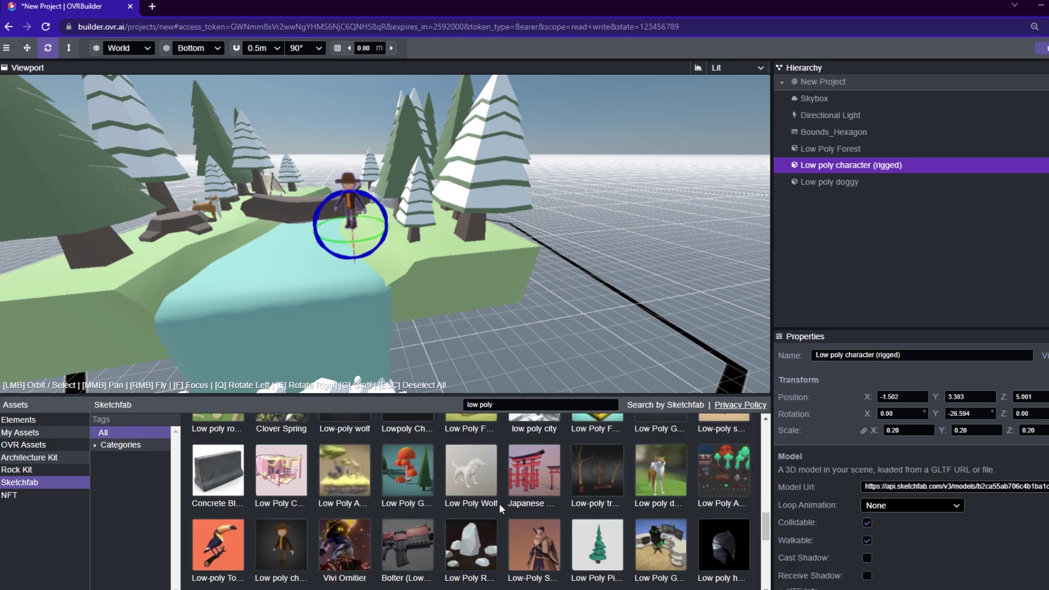
scroll(500, 503, "down", 3)
- Add the Low Poly Little Girl, scale it to about 0.3, turn it, and raise it onto the island
mouse_move(221, 463)
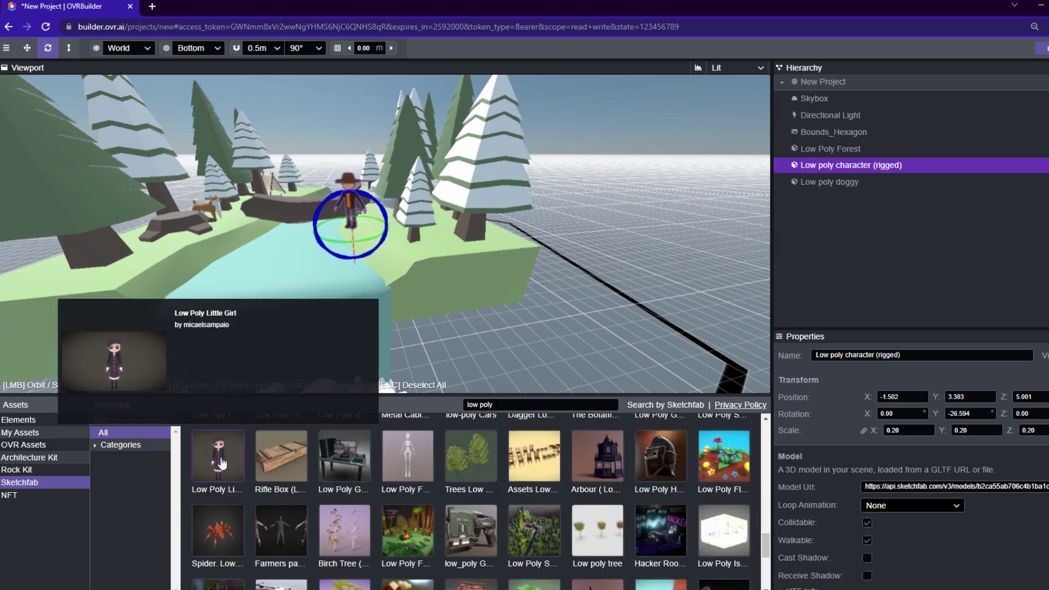
left_click_drag(222, 463, 172, 263)
scroll(303, 287, "down", 5)
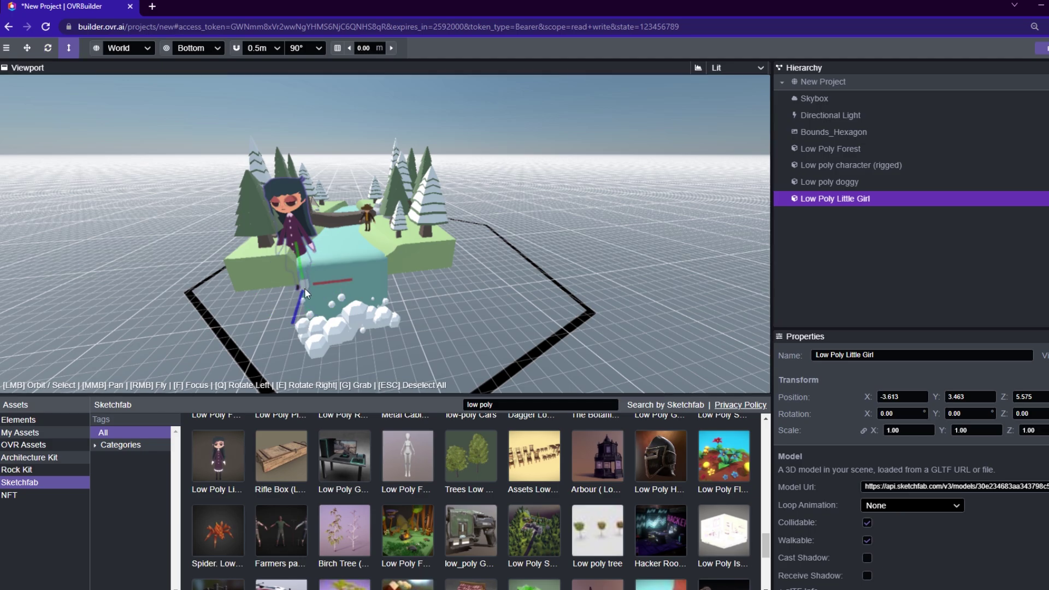
left_click_drag(304, 287, 240, 303)
scroll(241, 302, "up", 5)
key("r")
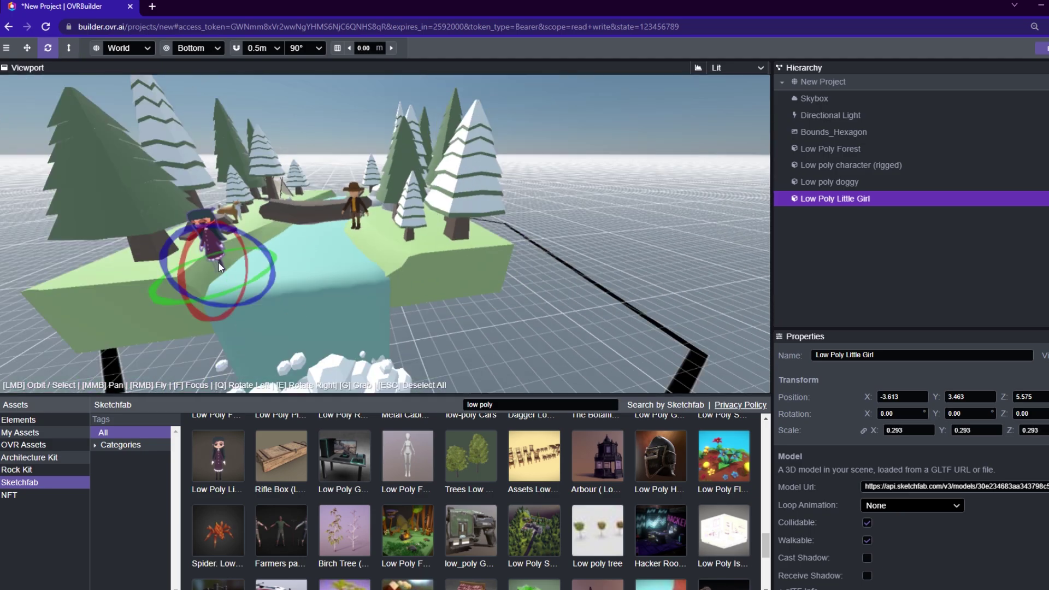
left_click_drag(218, 266, 280, 276)
key("w")
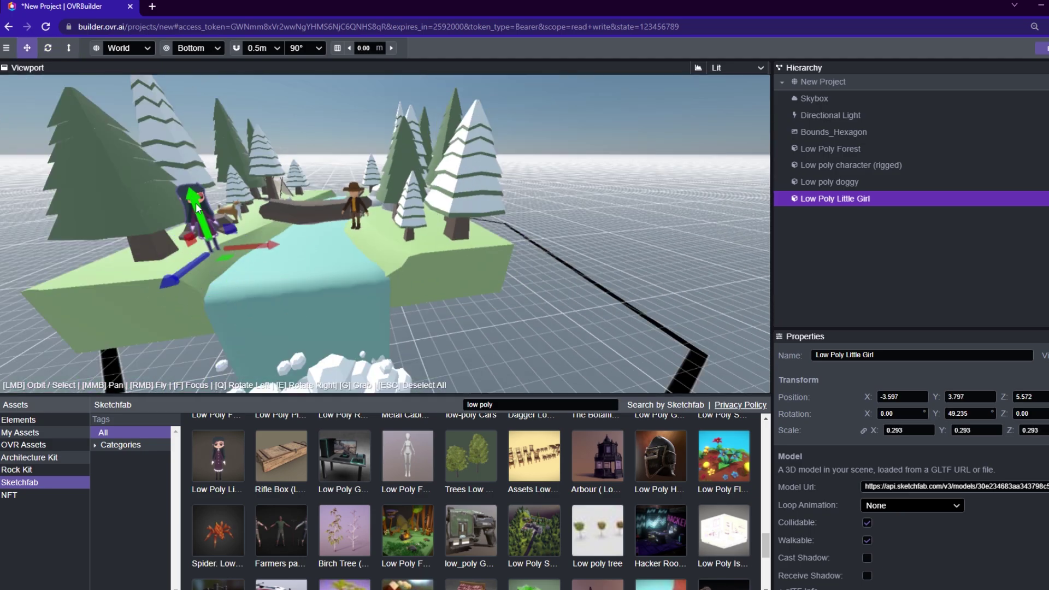
left_click_drag(218, 252, 217, 239)
key("r")
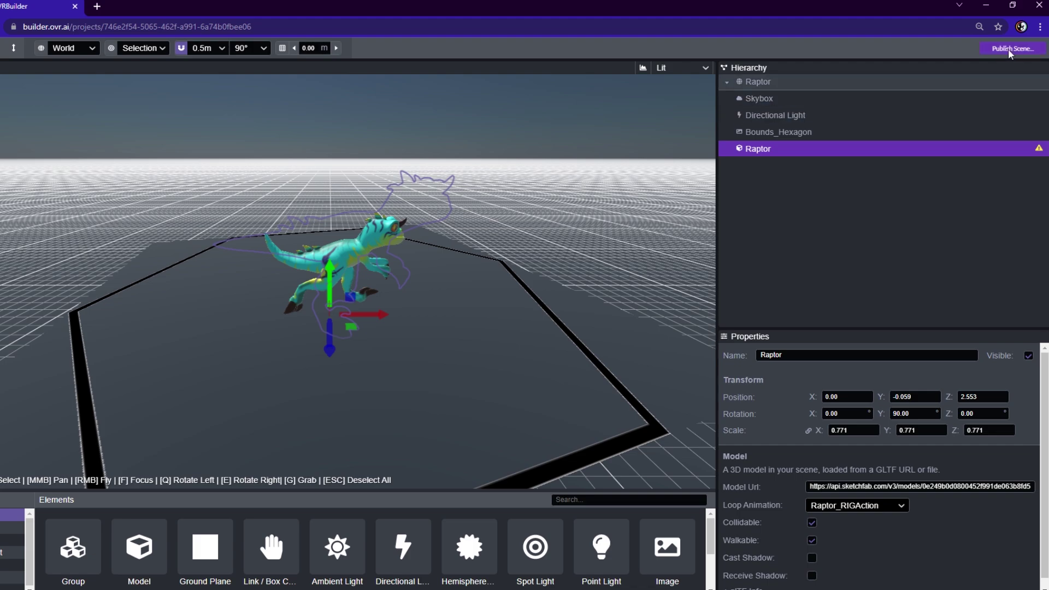
- Save and publish the scene under the name Raptor, choosing OVR Workspace as destination
left_click(1010, 50)
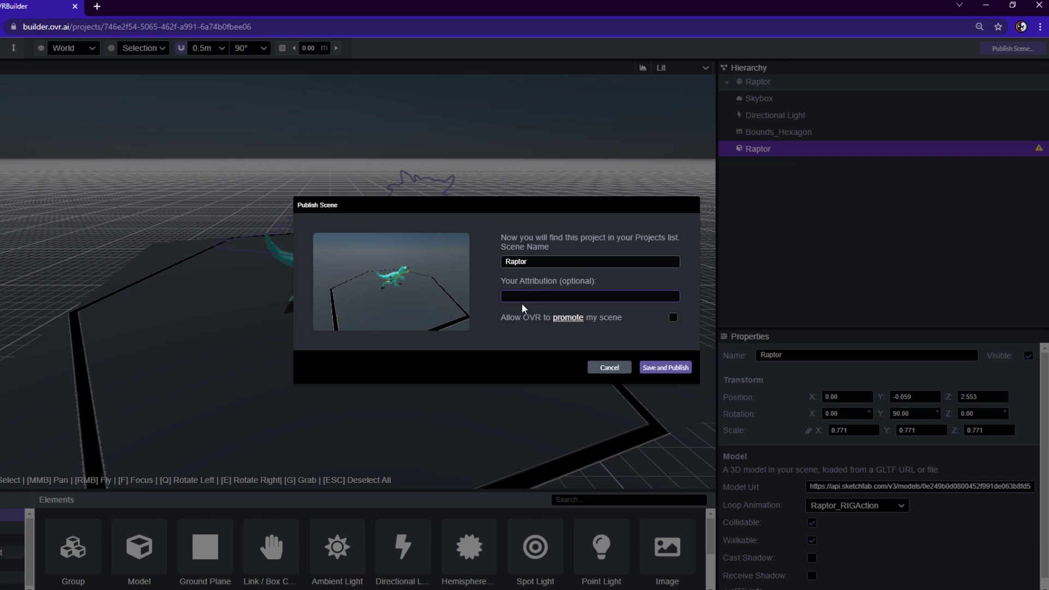
left_click_drag(534, 266, 501, 264)
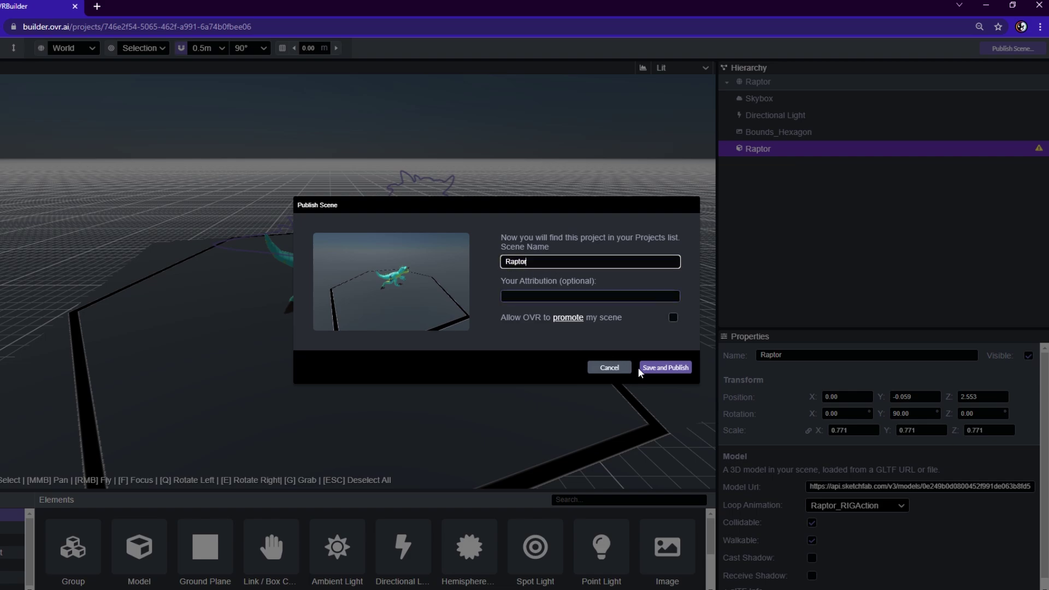
left_click(657, 369)
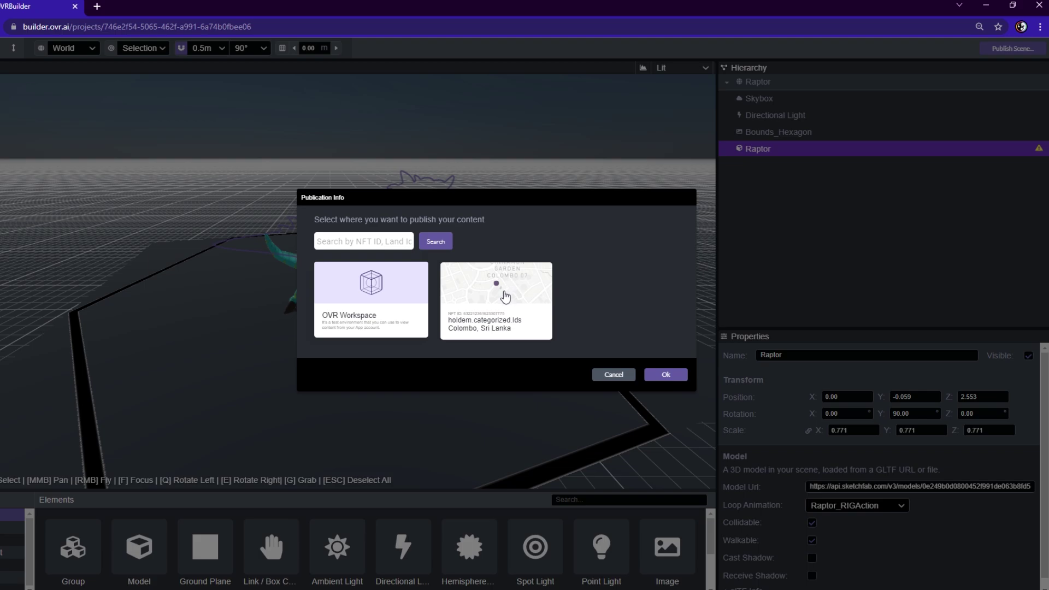
left_click(384, 301)
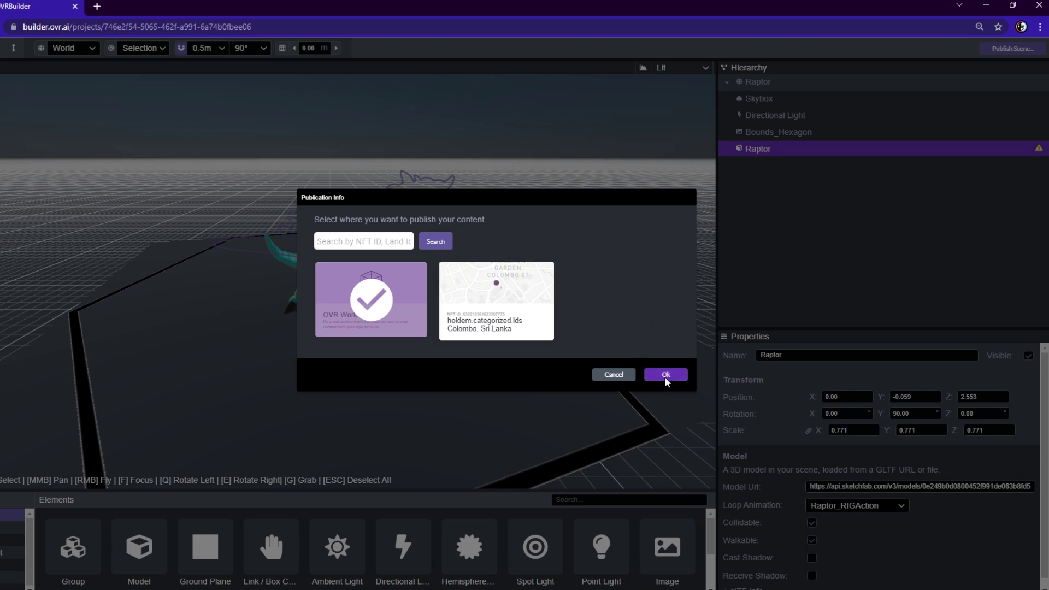
- Confirm the workspace destination, review the Performance Check ratings, and publish the Raptor scene
left_click(665, 375)
left_click_drag(367, 158, 370, 219)
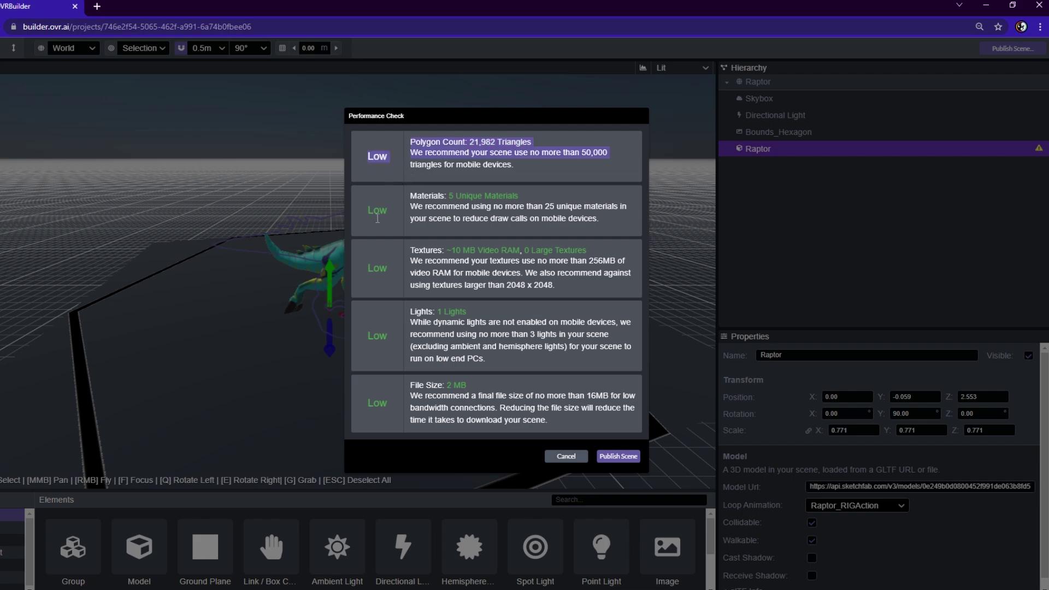
double_click(377, 213)
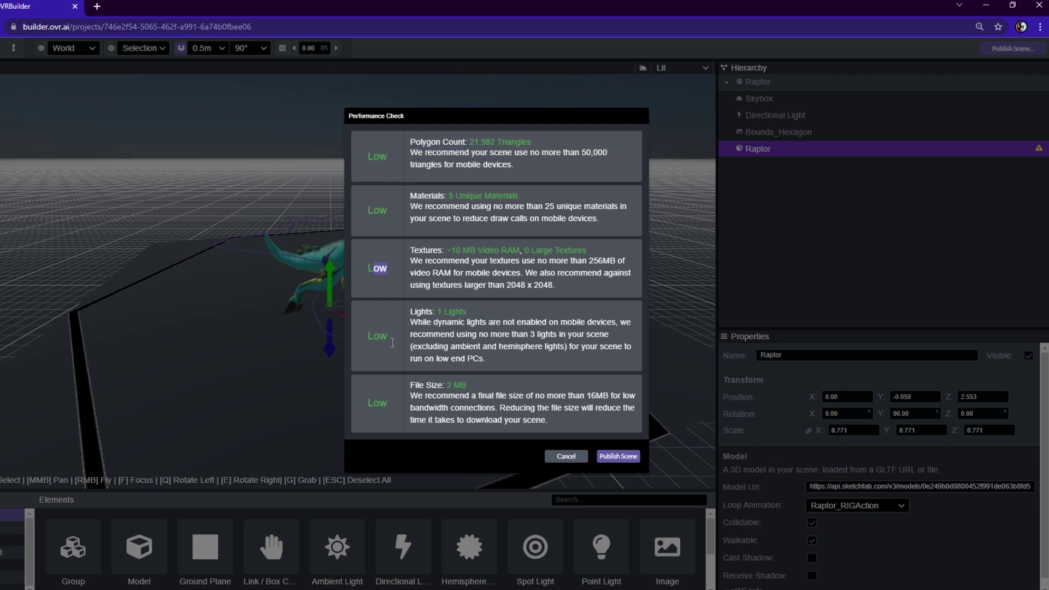
left_click_drag(375, 397, 388, 404)
left_click(617, 455)
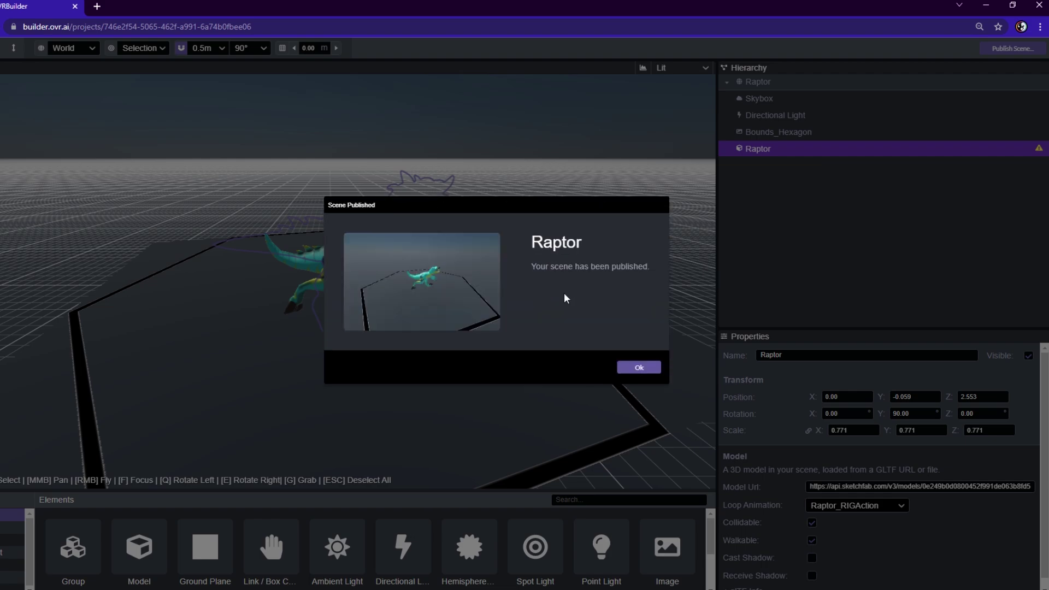
left_click(639, 368)
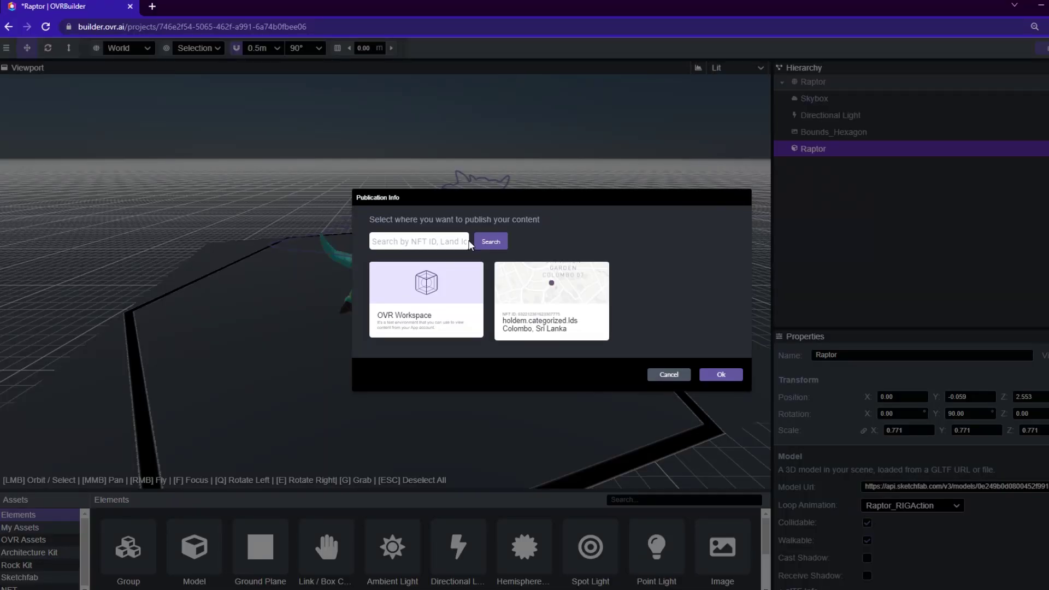
- Choose the Colombo, Sri Lanka land, pass the performance check, and publish the scene there
left_click(553, 302)
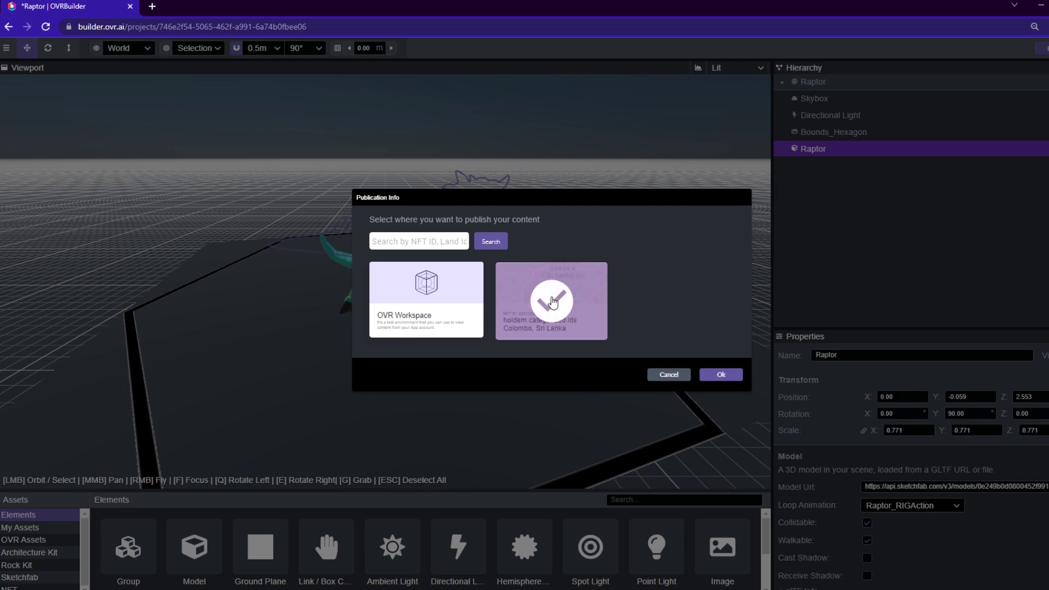
left_click(710, 376)
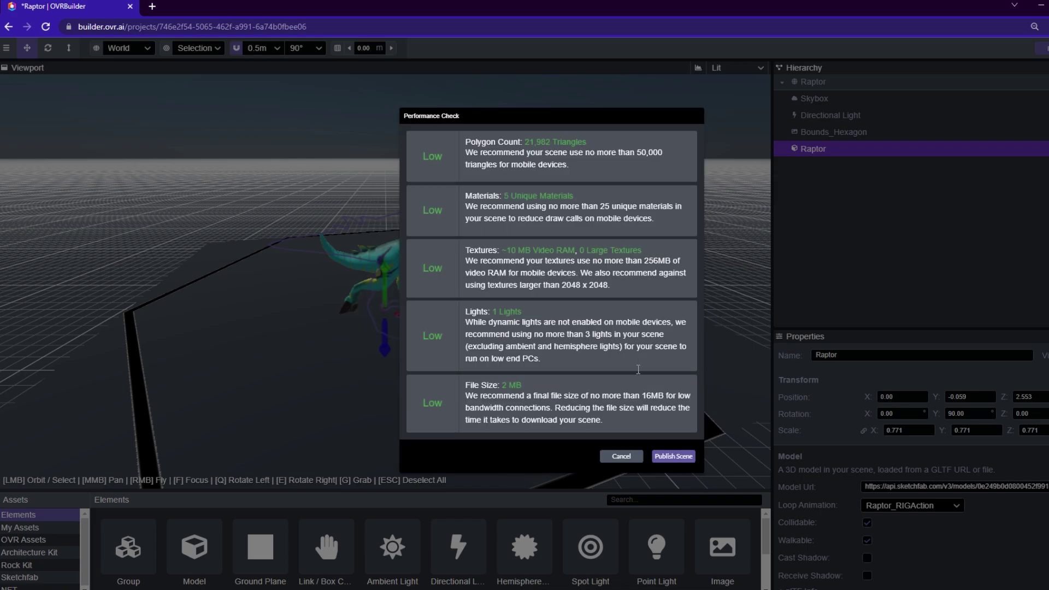
left_click(672, 456)
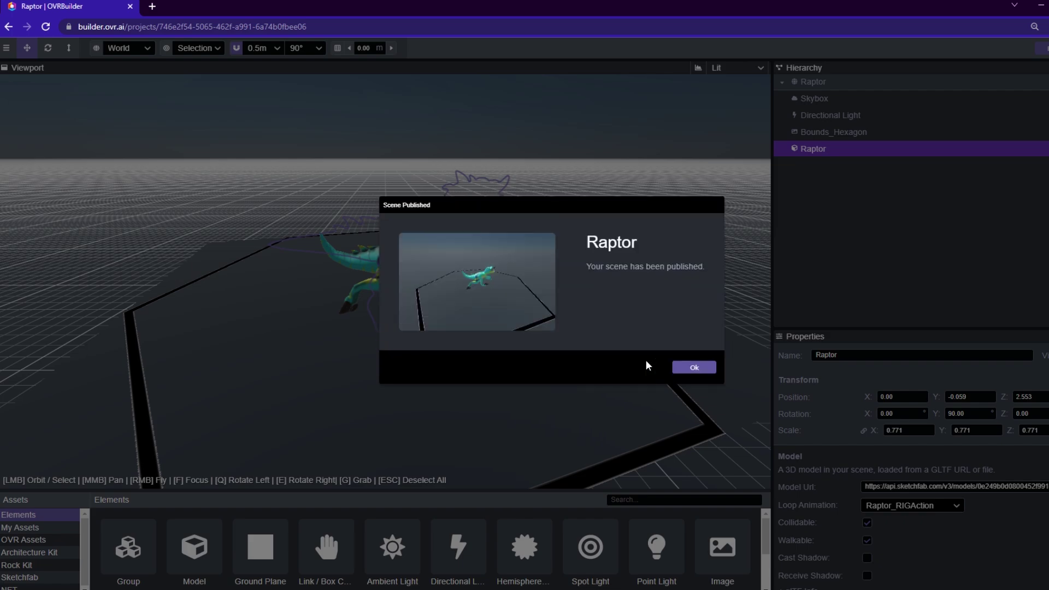
left_click(693, 369)
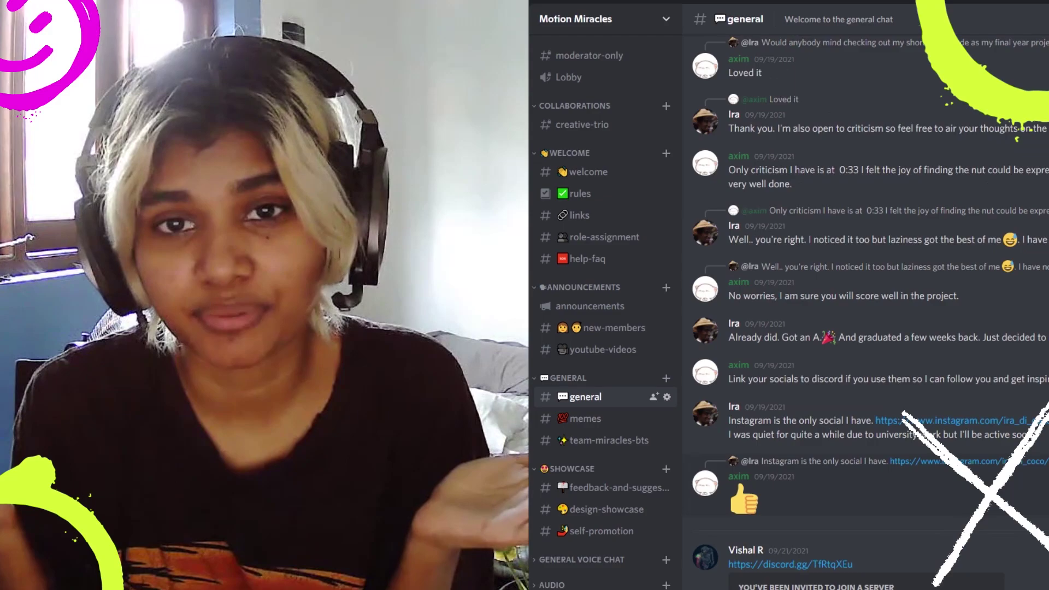
scroll(868, 306, "up", 15)
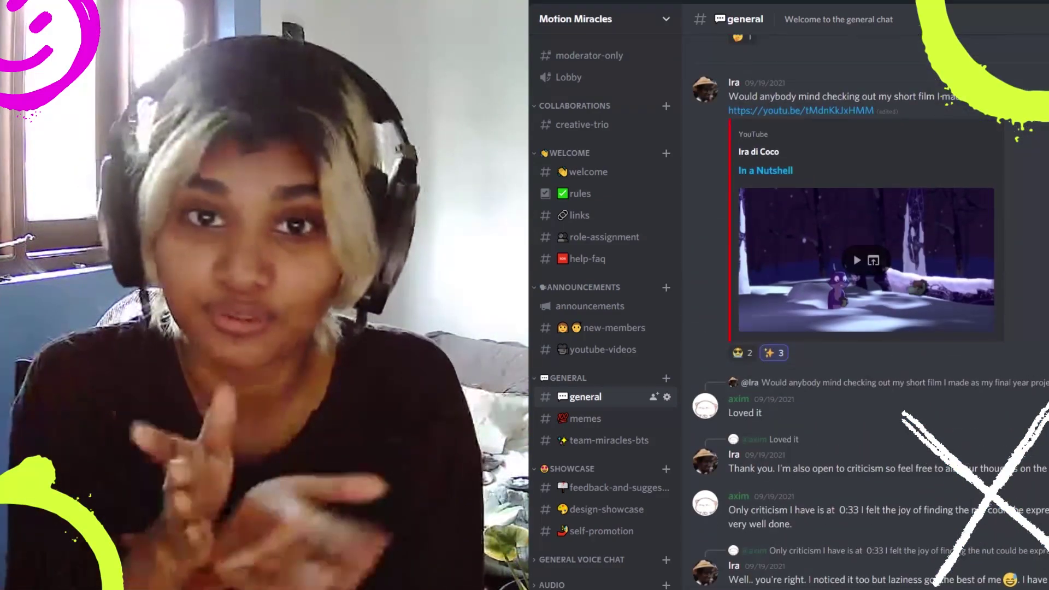
scroll(869, 306, "up", 15)
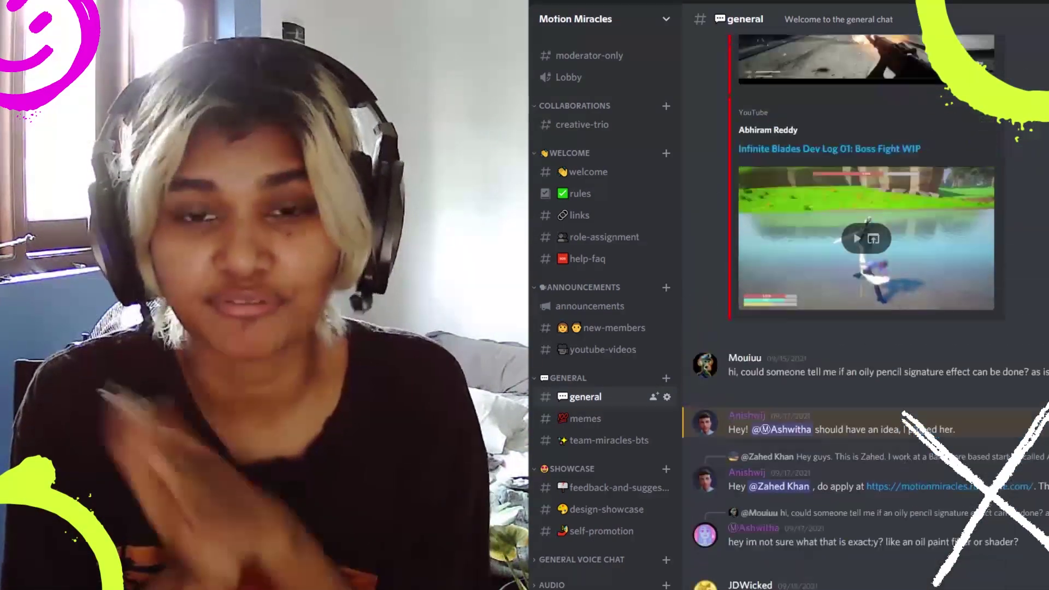